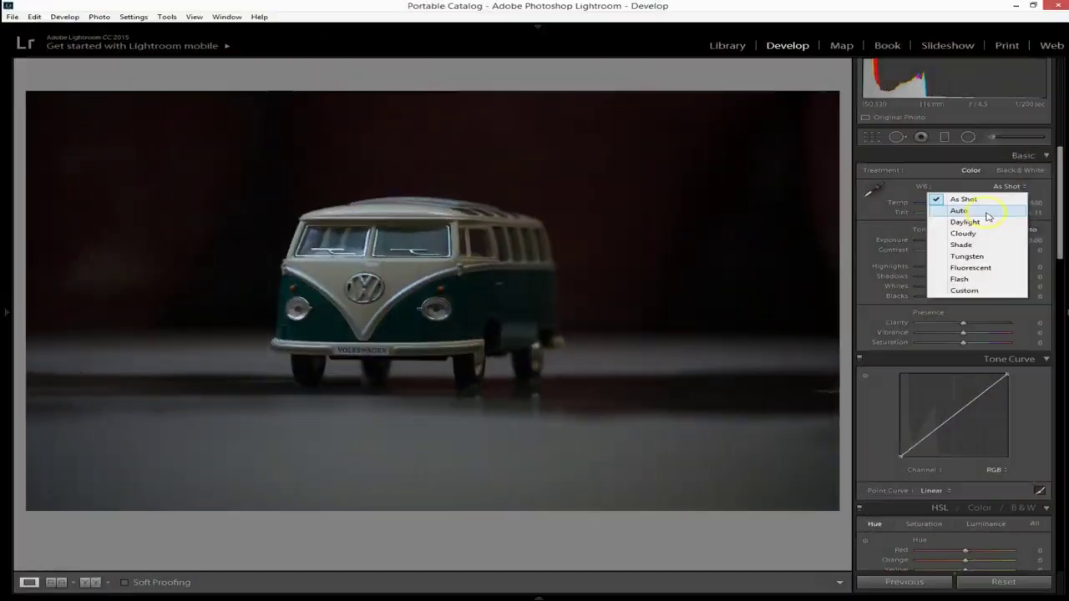
Set Daylight white balance and exposure +0.37, with highlights −21, shadows +41 and whites +31
{"action": "left_click", "coordinate": [980, 223]}
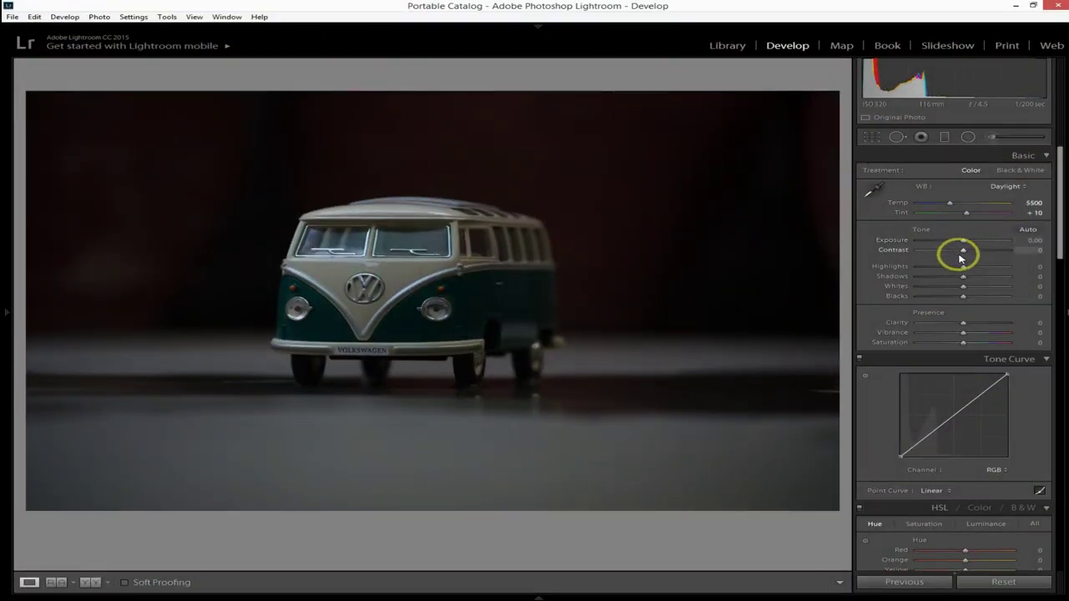
{"action": "mouse_move", "coordinate": [963, 244]}
{"action": "left_mouse_down"}
{"action": "mouse_move", "coordinate": [947, 269]}
{"action": "mouse_move", "coordinate": [986, 280]}
{"action": "mouse_move", "coordinate": [957, 297]}
{"action": "mouse_move", "coordinate": [974, 301]}
{"action": "mouse_move", "coordinate": [965, 298]}
{"action": "mouse_move", "coordinate": [977, 336]}
{"action": "left_mouse_up"}
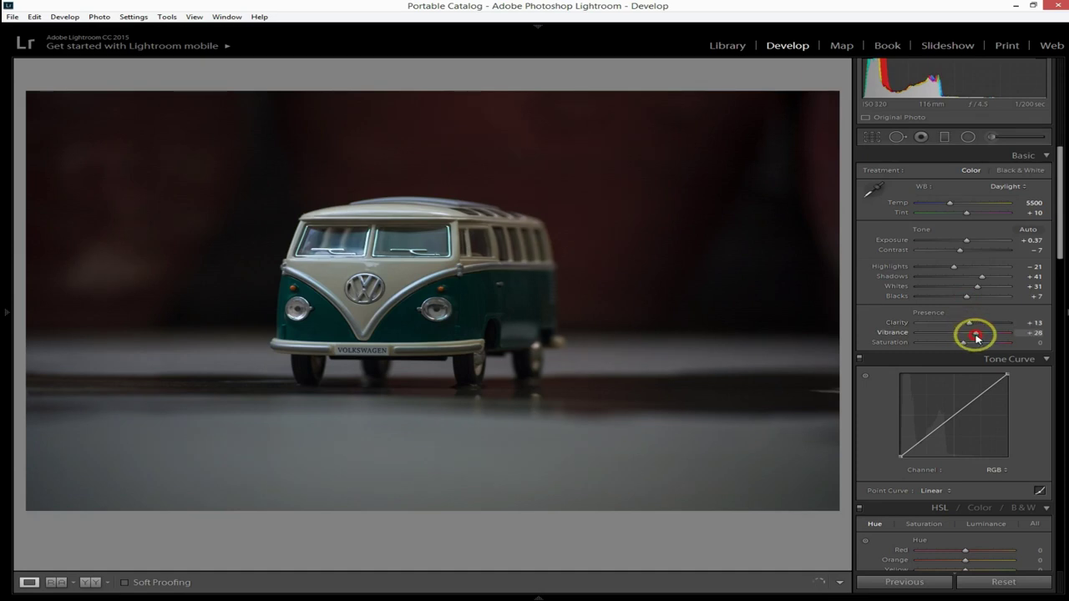
{"action": "scroll", "coordinate": [943, 315], "scroll_direction": "down", "scroll_amount": 5}
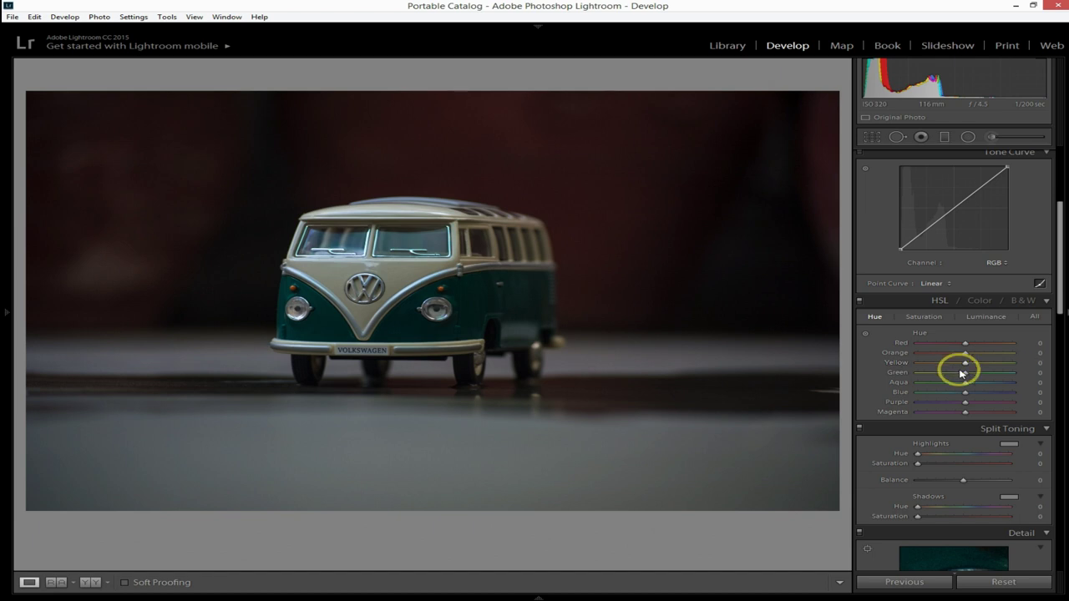
Brighten green and aqua luminance in HSL and boost aqua saturation
{"action": "left_click", "coordinate": [986, 316]}
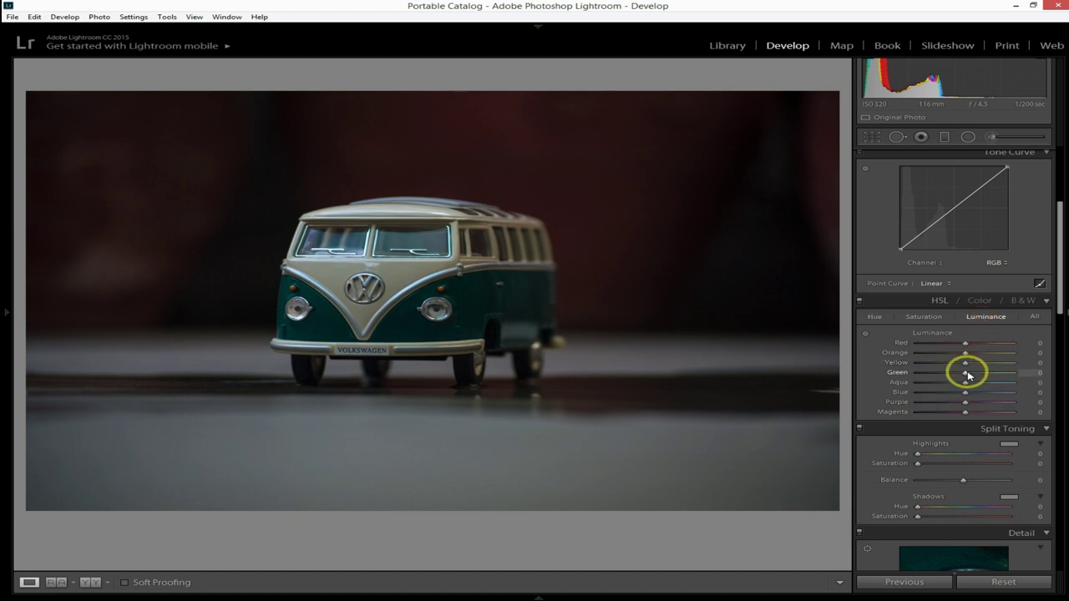
{"action": "left_click_drag", "start_coordinate": [966, 372], "coordinate": [983, 376]}
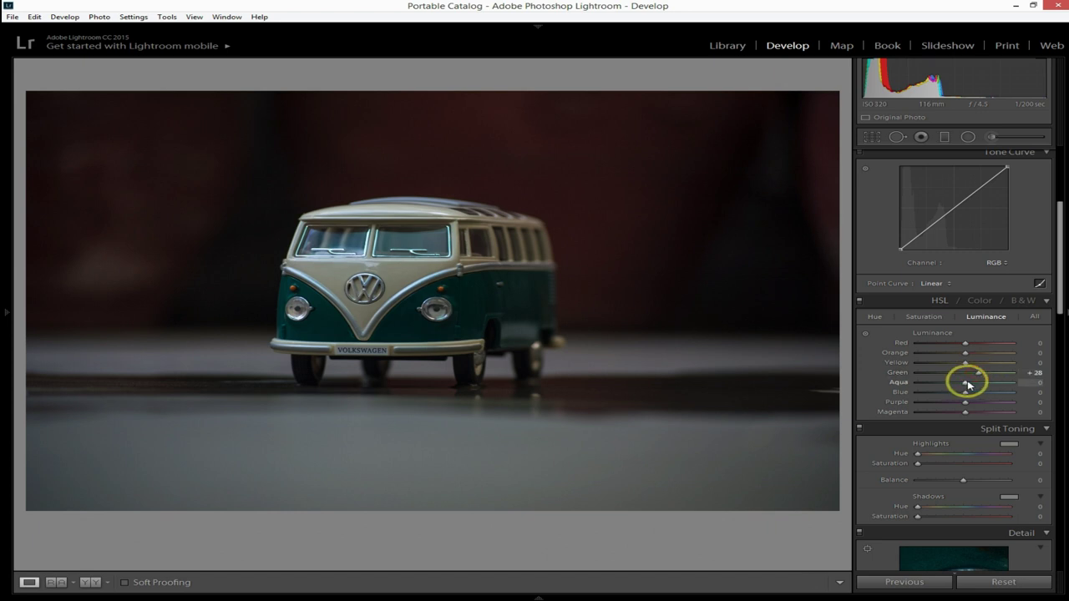
{"action": "mouse_move", "coordinate": [963, 382]}
{"action": "left_mouse_down"}
{"action": "mouse_move", "coordinate": [992, 385]}
{"action": "mouse_move", "coordinate": [985, 395]}
{"action": "left_mouse_up"}
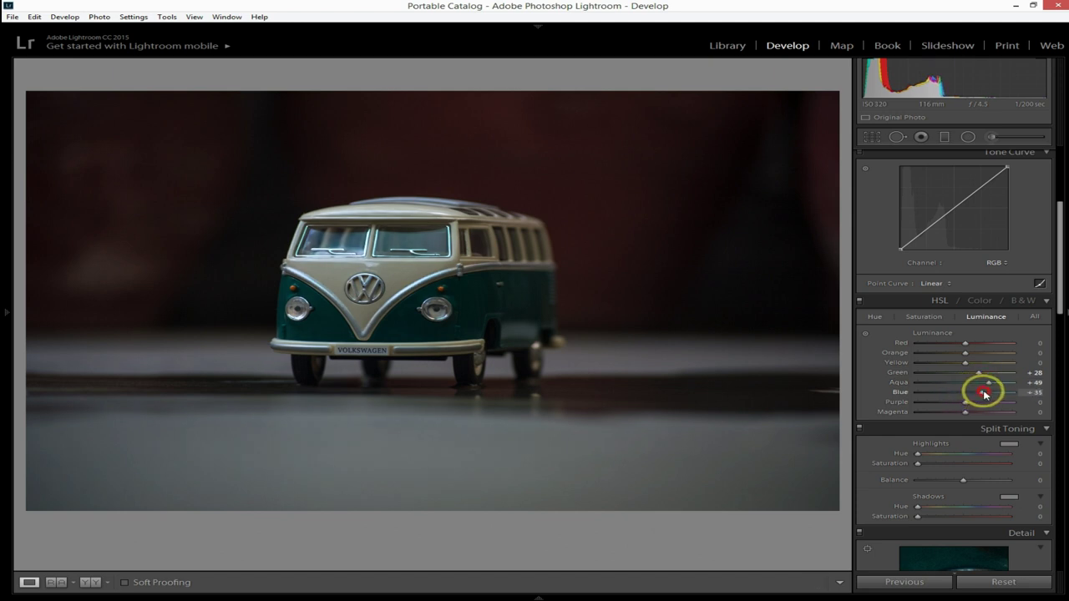
{"action": "left_click", "coordinate": [923, 316]}
{"action": "mouse_move", "coordinate": [966, 391]}
{"action": "left_mouse_down"}
{"action": "mouse_move", "coordinate": [978, 385]}
{"action": "mouse_move", "coordinate": [982, 397]}
{"action": "mouse_move", "coordinate": [959, 396]}
{"action": "left_mouse_up"}
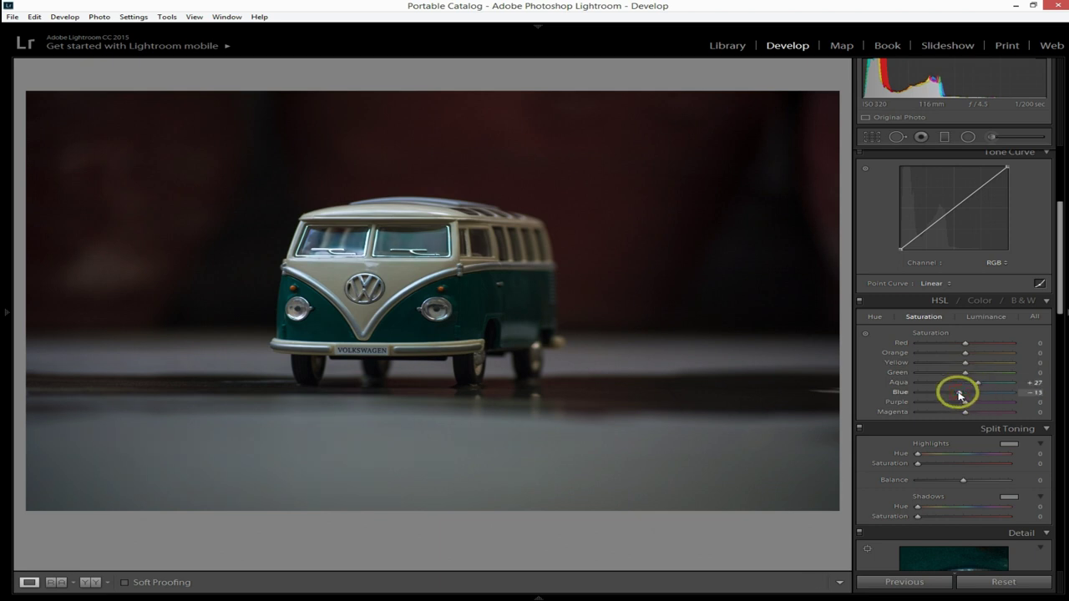
Split-tone the highlights at hue 42, saturation 21 and the shadows at hue 230, saturation 9
{"action": "left_click_drag", "start_coordinate": [917, 463], "coordinate": [929, 457]}
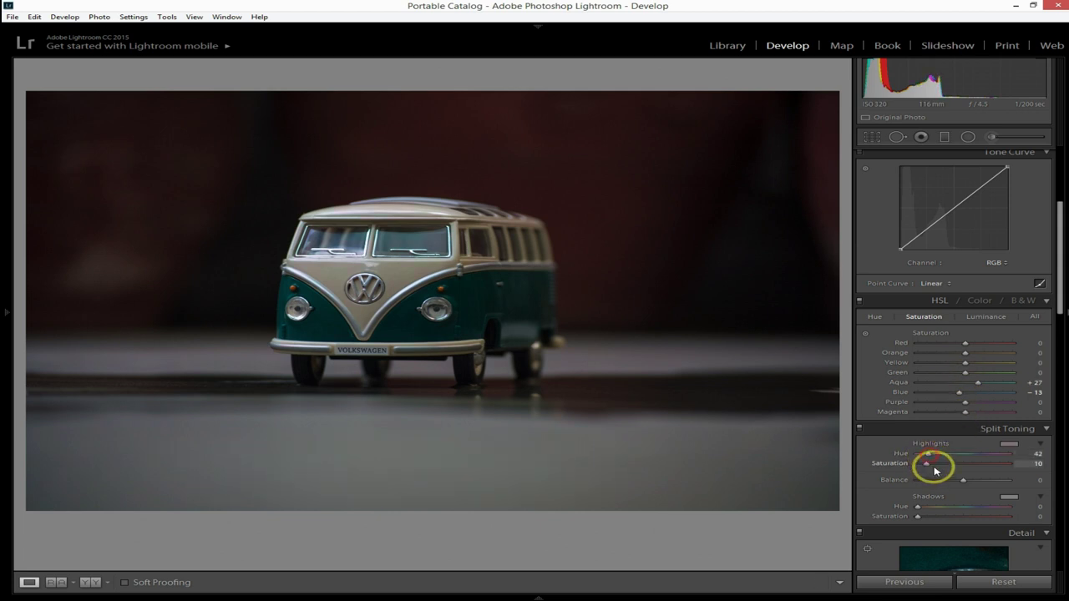
{"action": "left_click_drag", "start_coordinate": [961, 506], "coordinate": [975, 507]}
{"action": "left_click_drag", "start_coordinate": [917, 516], "coordinate": [930, 519]}
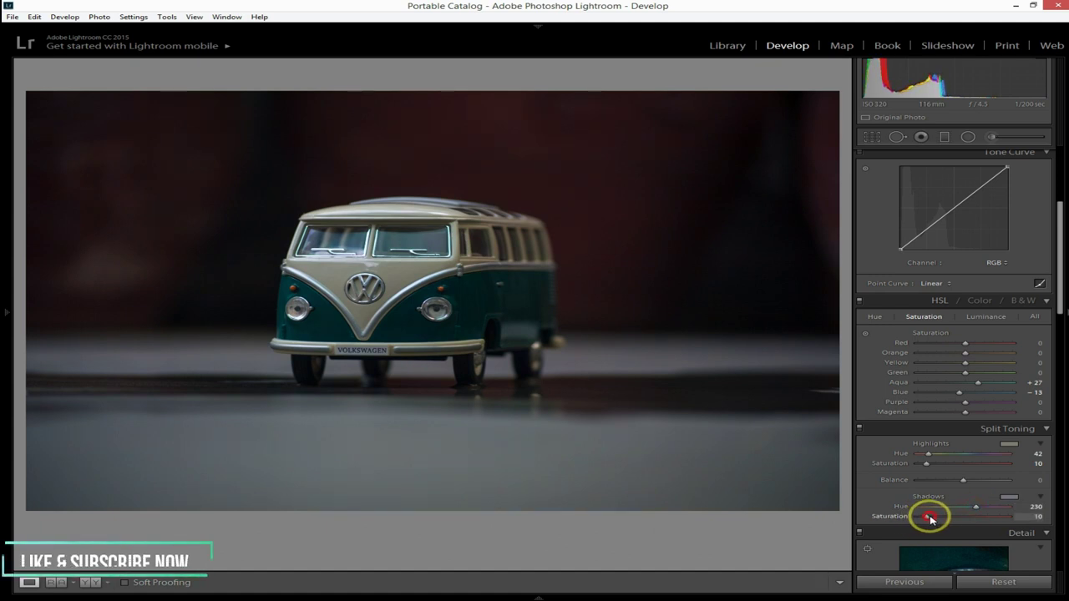
{"action": "left_click_drag", "start_coordinate": [930, 519], "coordinate": [927, 515]}
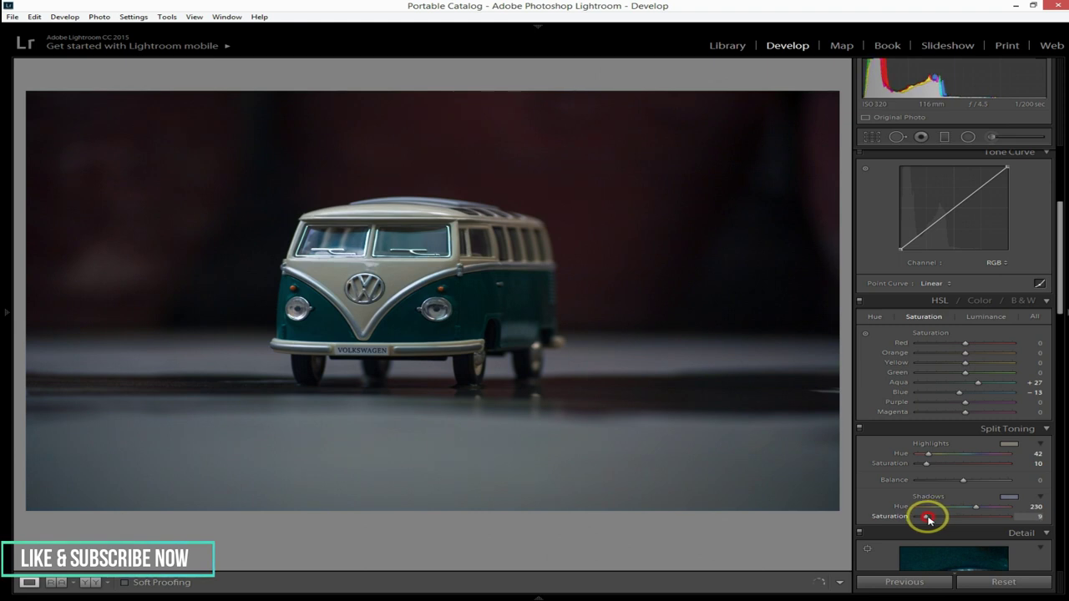
{"action": "left_click_drag", "start_coordinate": [927, 464], "coordinate": [935, 470]}
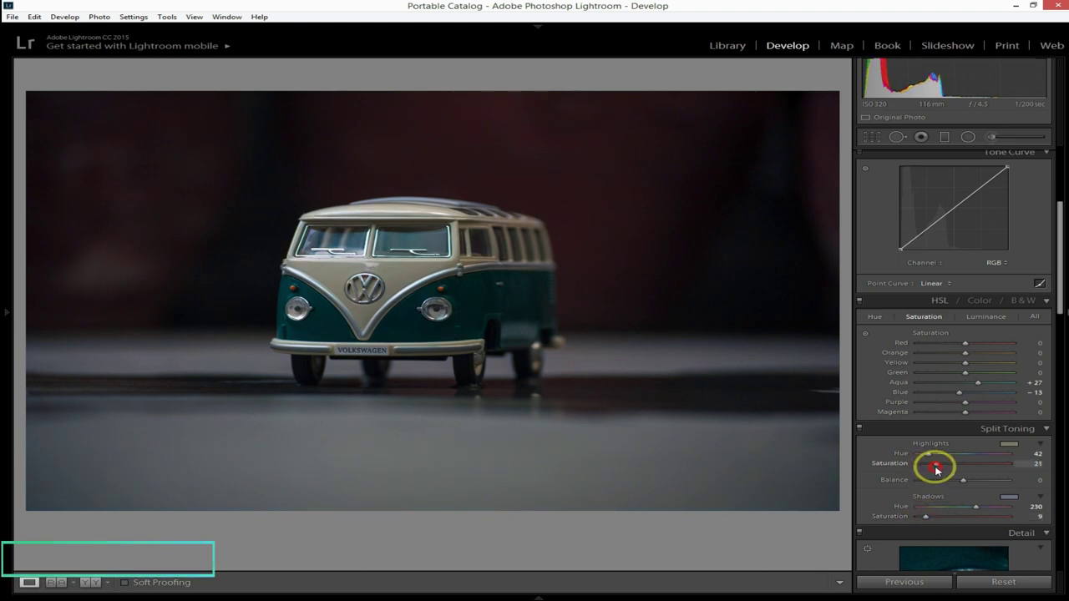
Set sharpening amount 73 with masking 51 and luminance noise reduction 18
{"action": "scroll", "coordinate": [960, 460], "scroll_direction": "down", "scroll_amount": 3}
{"action": "scroll", "coordinate": [961, 456], "scroll_direction": "down", "scroll_amount": 3}
{"action": "mouse_move", "coordinate": [934, 452]}
{"action": "left_mouse_down"}
{"action": "mouse_move", "coordinate": [962, 451]}
{"action": "mouse_move", "coordinate": [969, 482]}
{"action": "mouse_move", "coordinate": [934, 506]}
{"action": "left_mouse_up"}
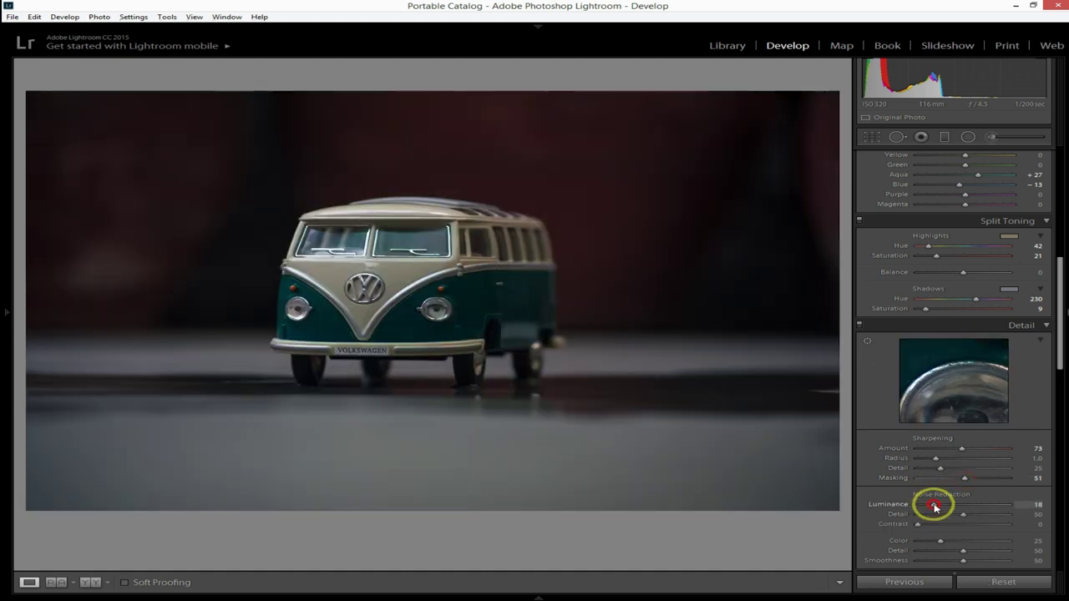
Enable Remove Chromatic Aberration and the Nikon lens profile corrections
{"action": "scroll", "coordinate": [948, 453], "scroll_direction": "down", "scroll_amount": 3}
{"action": "scroll", "coordinate": [943, 434], "scroll_direction": "down", "scroll_amount": 3}
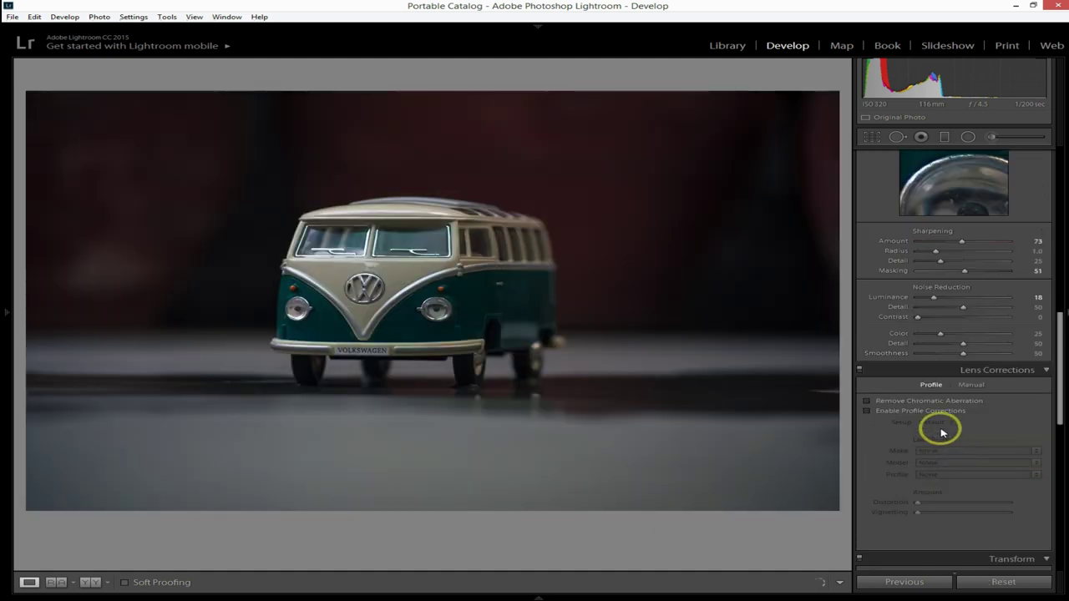
{"action": "left_click", "coordinate": [915, 401]}
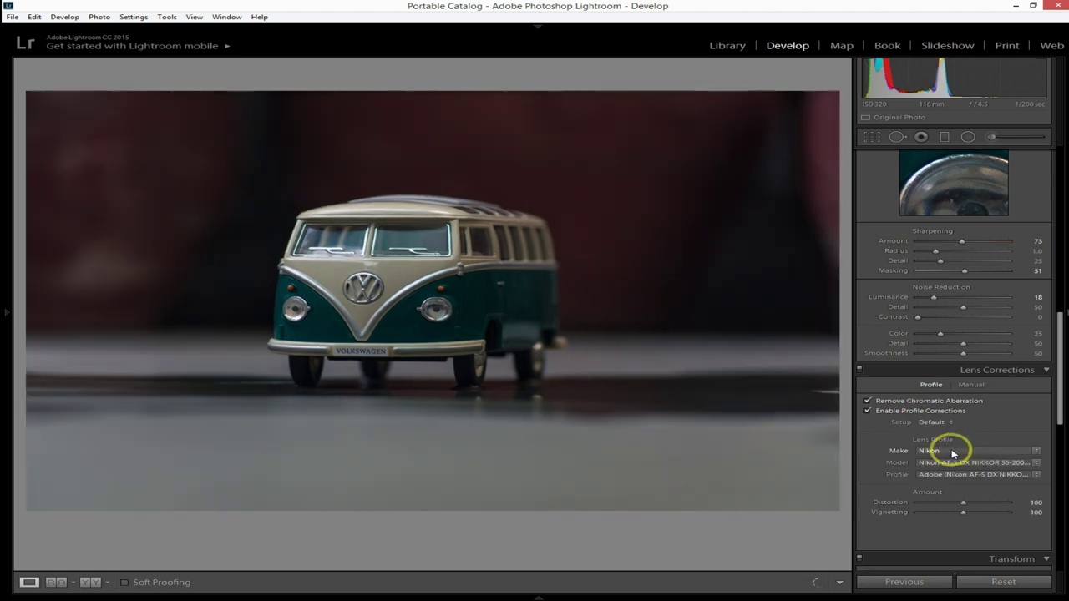
Auto-straighten the photo with Upright Auto and add a −24 post-crop vignette
{"action": "scroll", "coordinate": [943, 447], "scroll_direction": "down", "scroll_amount": 5}
{"action": "scroll", "coordinate": [947, 401], "scroll_direction": "down", "scroll_amount": 3}
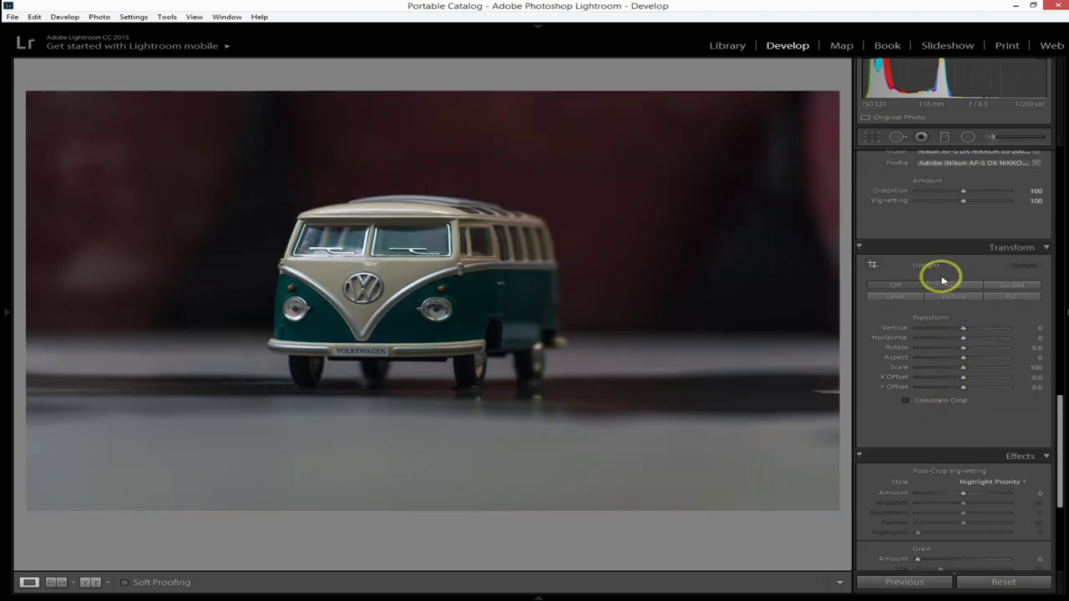
{"action": "left_click", "coordinate": [954, 286]}
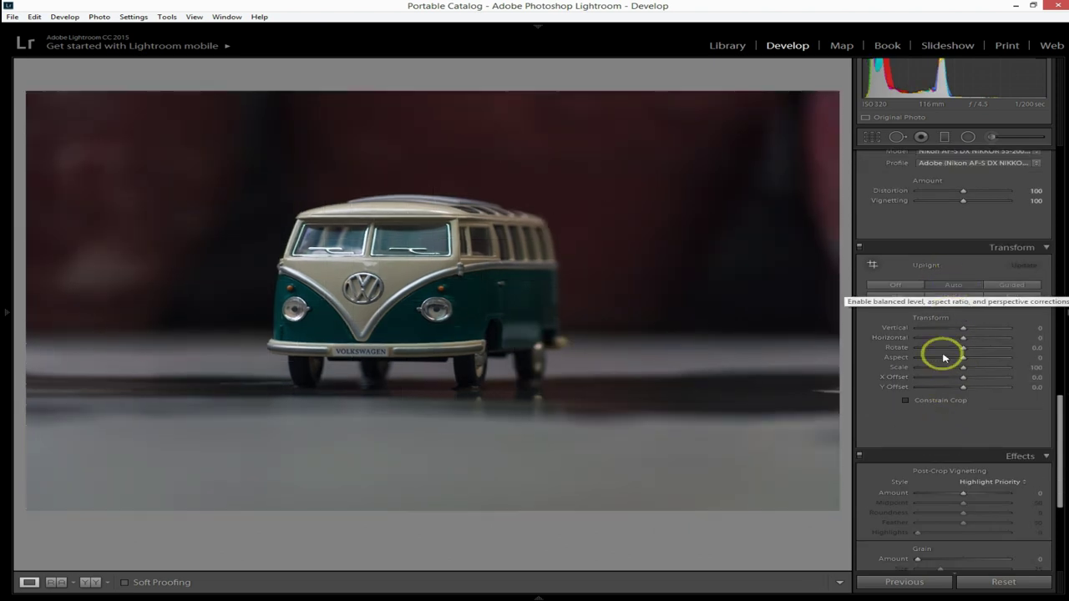
{"action": "left_click_drag", "start_coordinate": [958, 492], "coordinate": [953, 496]}
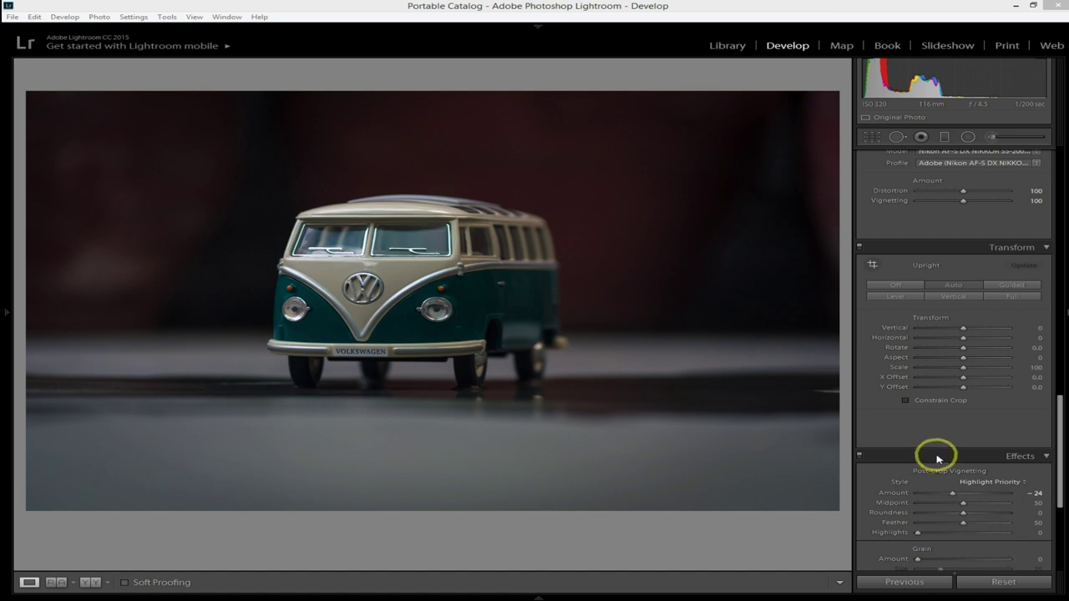
Set the Camera Calibration shadows tint to +15
{"action": "scroll", "coordinate": [988, 434], "scroll_direction": "down", "scroll_amount": 5}
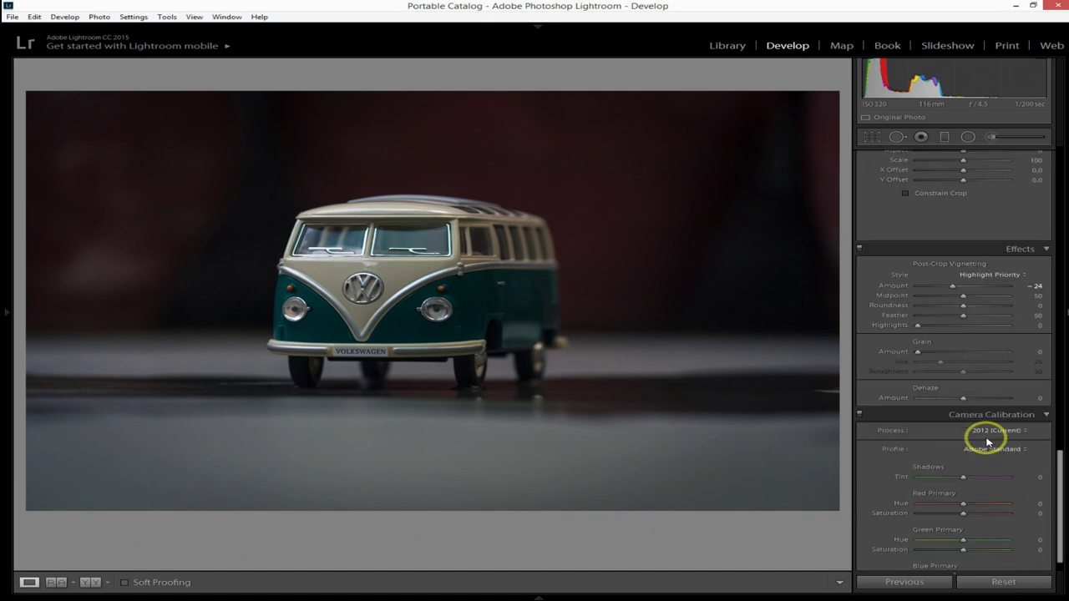
{"action": "mouse_move", "coordinate": [962, 450]}
{"action": "left_mouse_down"}
{"action": "mouse_move", "coordinate": [947, 452]}
{"action": "mouse_move", "coordinate": [974, 455]}
{"action": "left_mouse_up"}
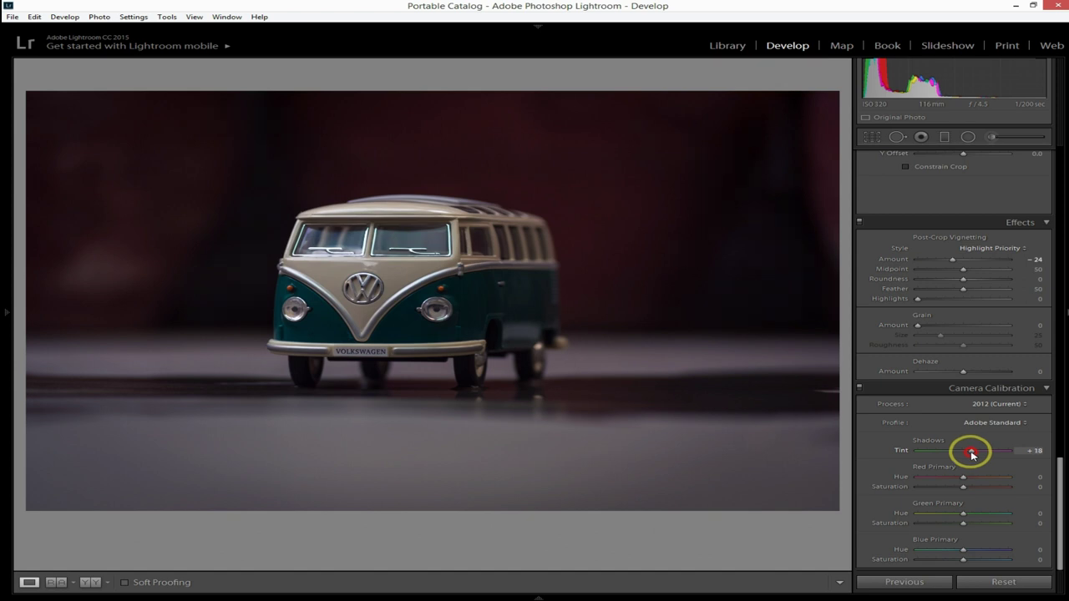
{"action": "left_click_drag", "start_coordinate": [969, 453], "coordinate": [970, 455]}
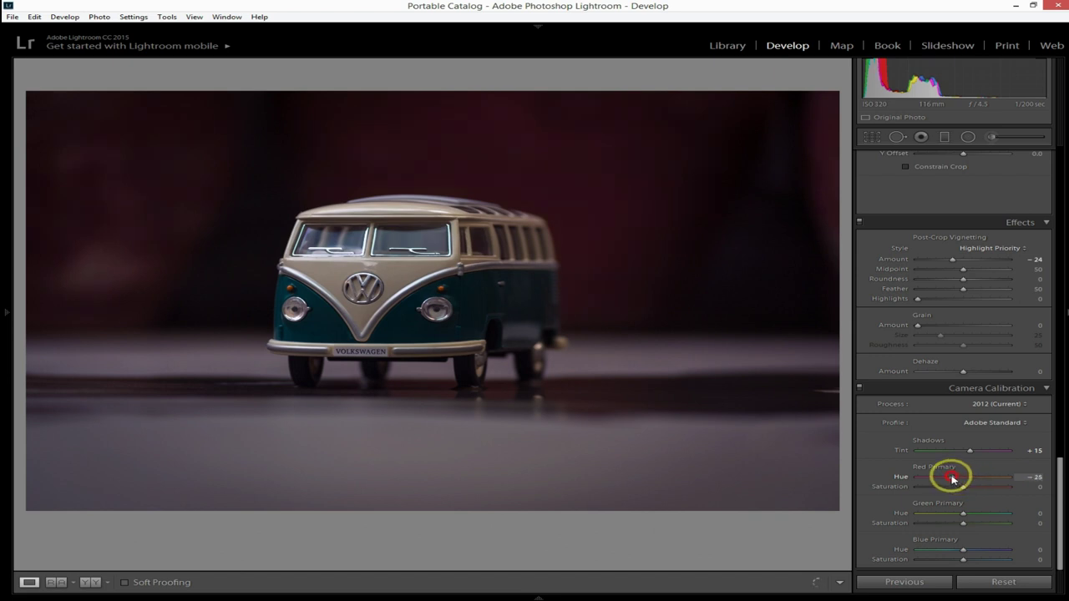
Shift the primary hues: red −19, green +24, blue −19
{"action": "left_click_drag", "start_coordinate": [950, 479], "coordinate": [983, 477]}
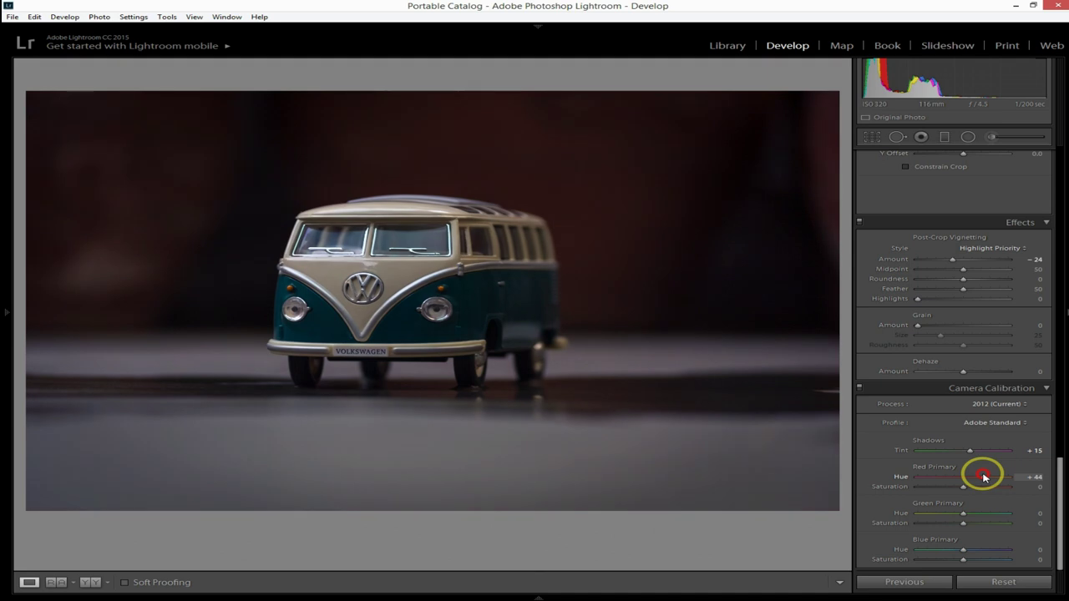
{"action": "left_click_drag", "start_coordinate": [983, 477], "coordinate": [962, 476]}
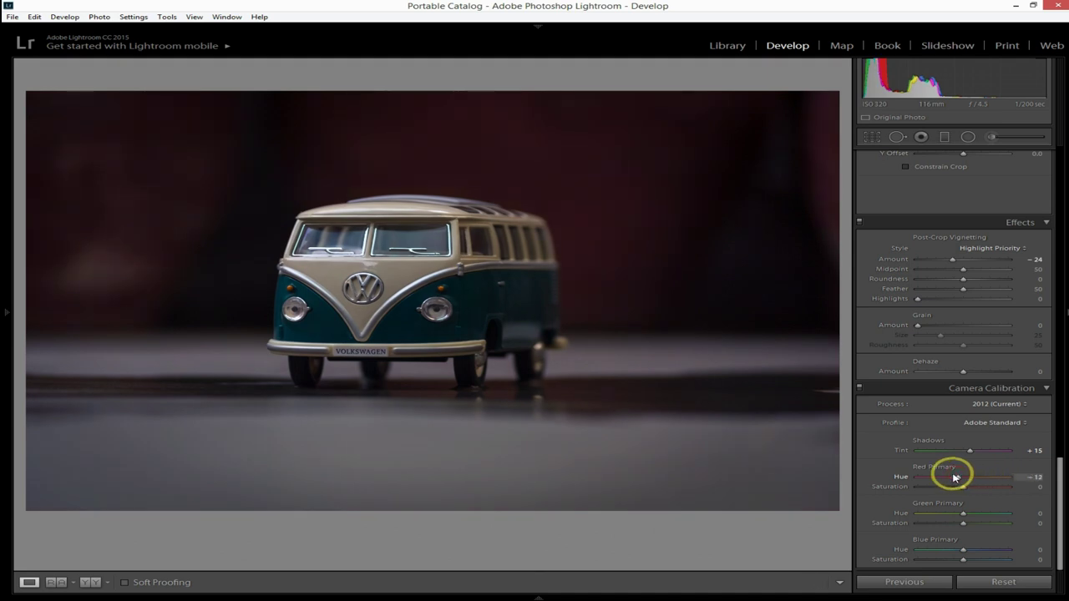
{"action": "left_click_drag", "start_coordinate": [954, 477], "coordinate": [974, 518]}
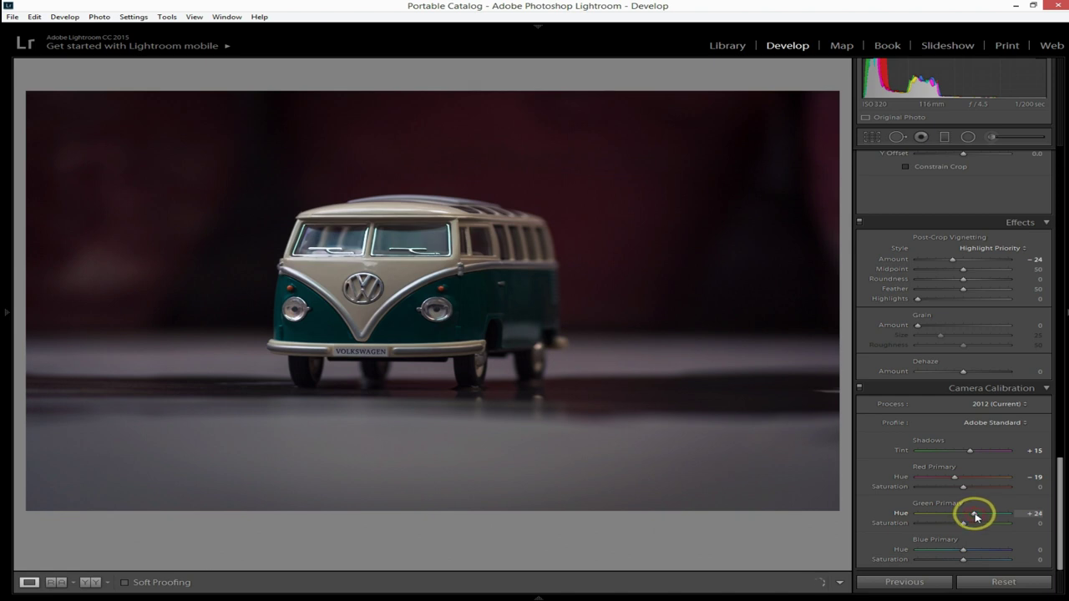
{"action": "left_click_drag", "start_coordinate": [962, 550], "coordinate": [956, 552]}
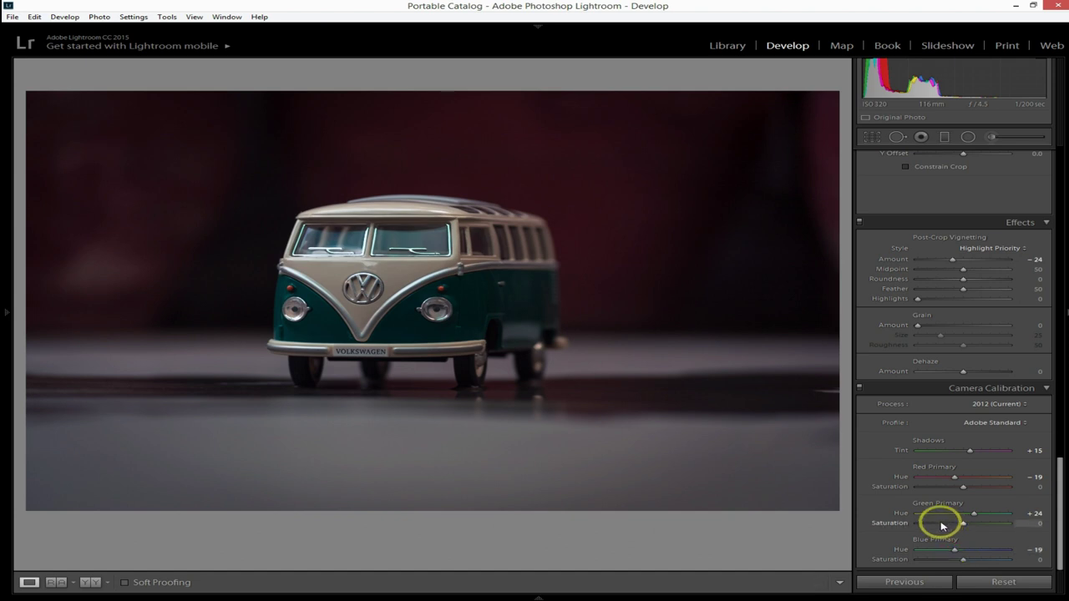
Shape the RGB tone curve with points near 23/25% in shadows and 75/76% in highlights
{"action": "scroll", "coordinate": [957, 513], "scroll_direction": "up", "scroll_amount": 5}
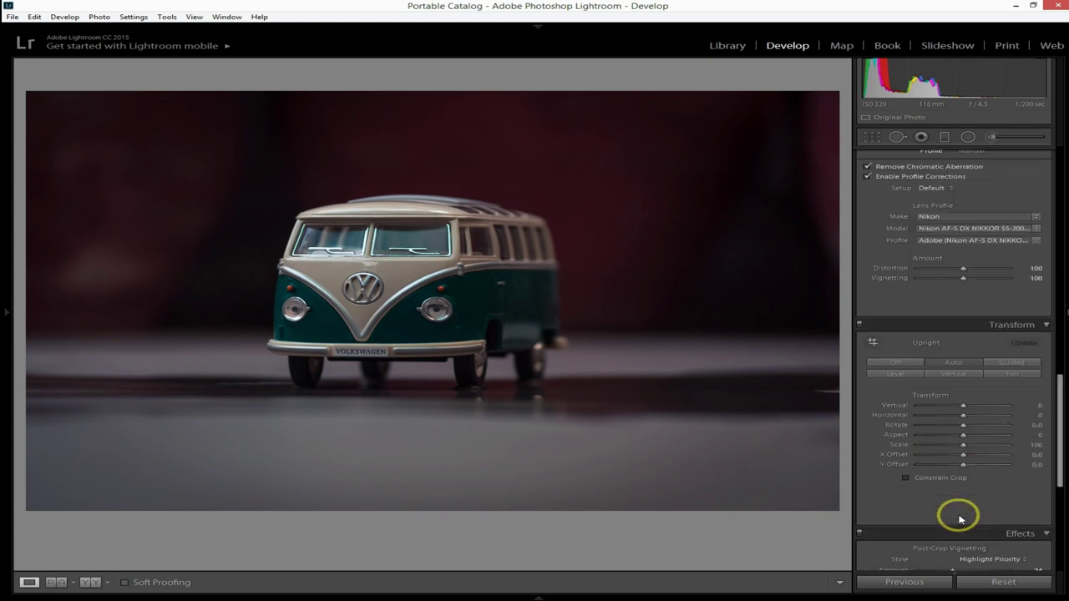
{"action": "scroll", "coordinate": [958, 518], "scroll_direction": "up", "scroll_amount": 5}
{"action": "scroll", "coordinate": [958, 517], "scroll_direction": "up", "scroll_amount": 5}
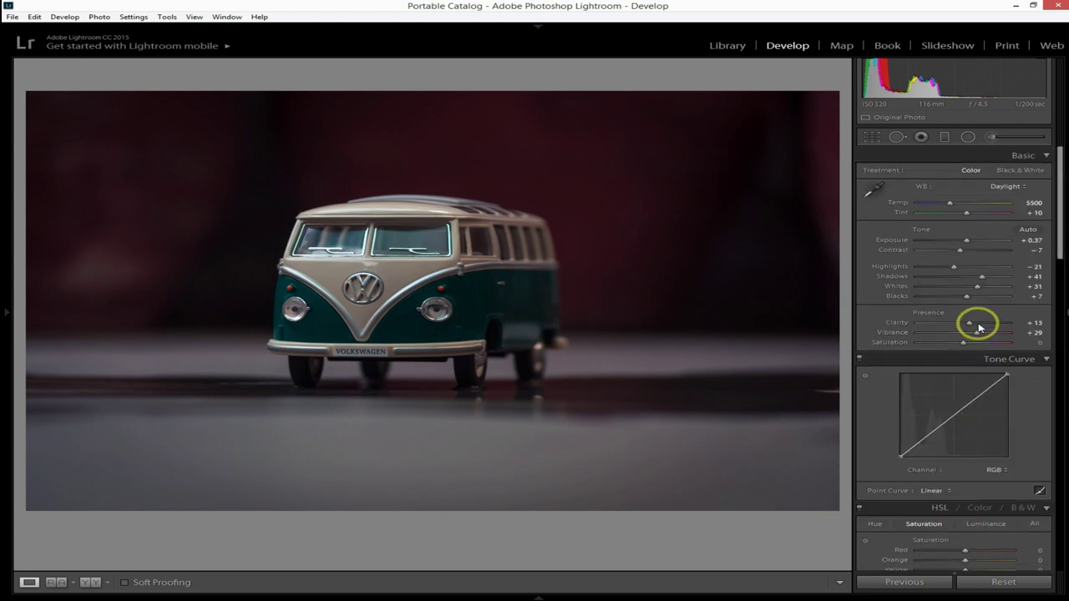
{"action": "left_click_drag", "start_coordinate": [983, 393], "coordinate": [978, 392]}
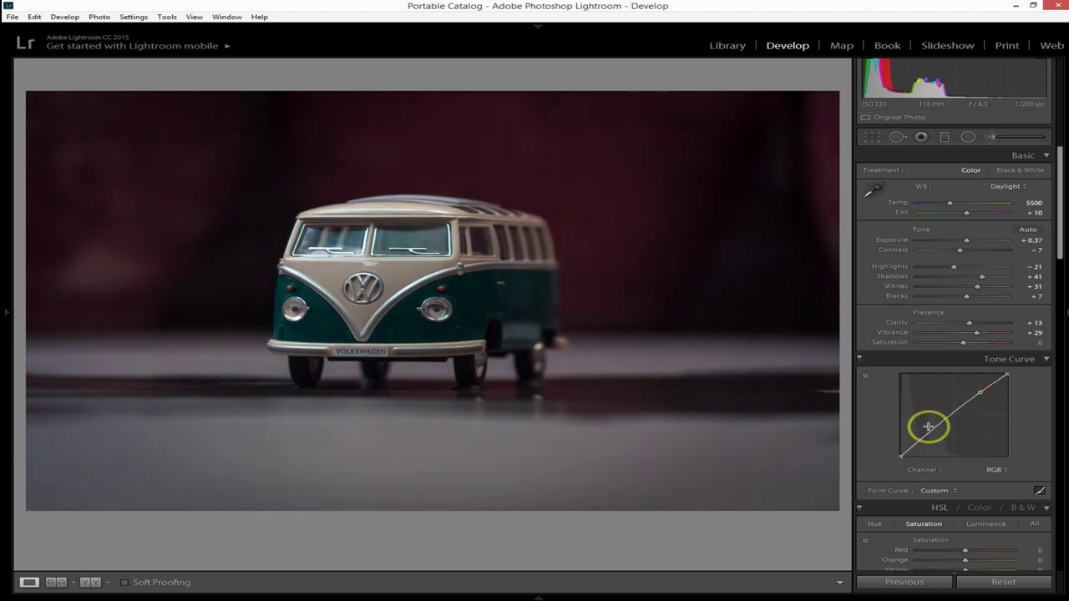
{"action": "left_click_drag", "start_coordinate": [927, 431], "coordinate": [930, 434]}
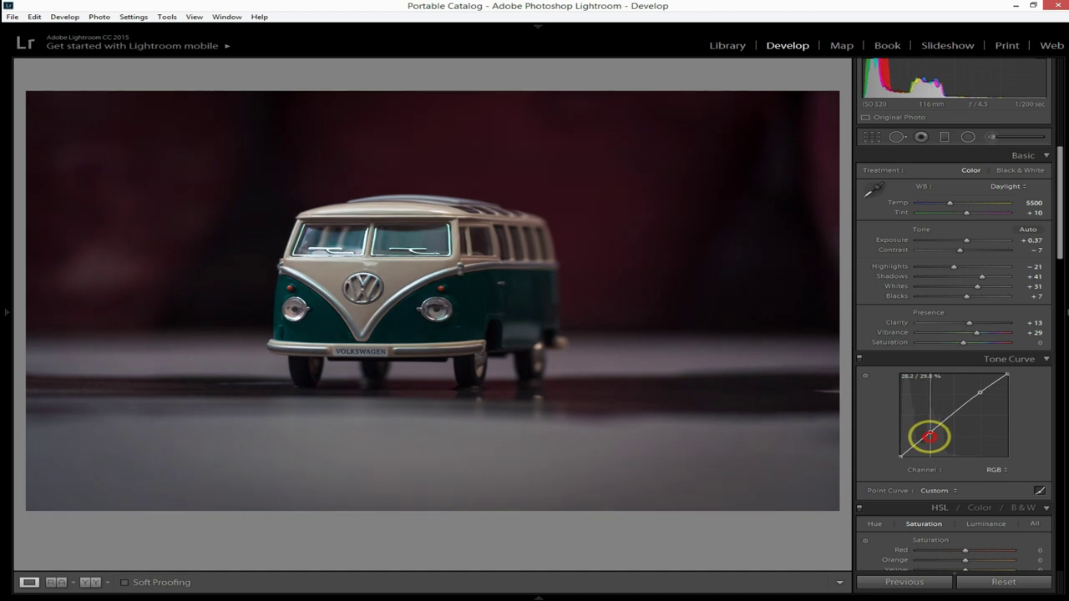
{"action": "left_click_drag", "start_coordinate": [929, 436], "coordinate": [922, 443]}
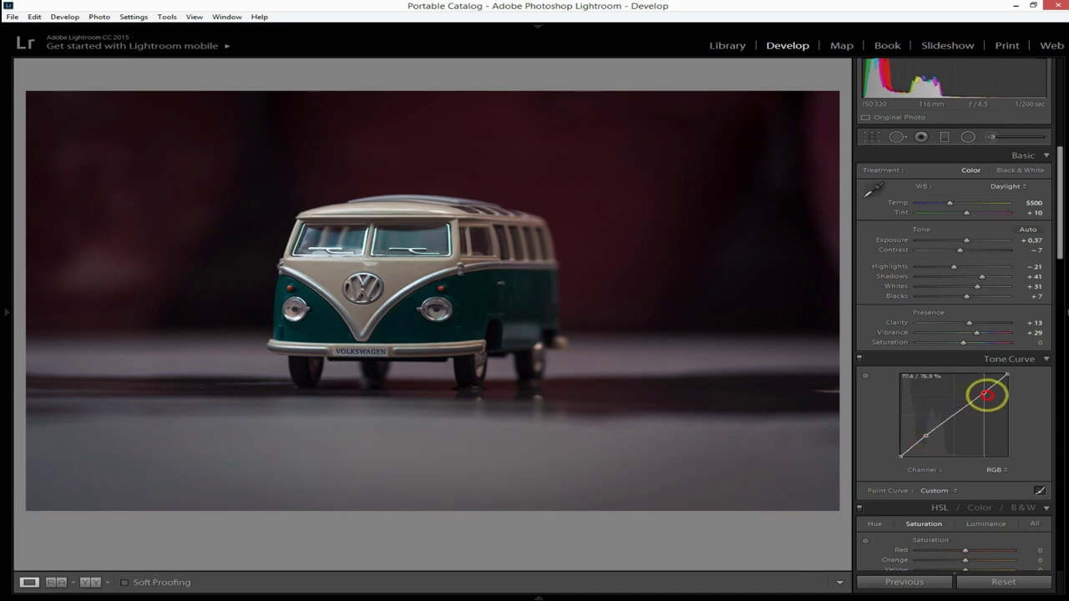
{"action": "left_click_drag", "start_coordinate": [988, 395], "coordinate": [981, 392]}
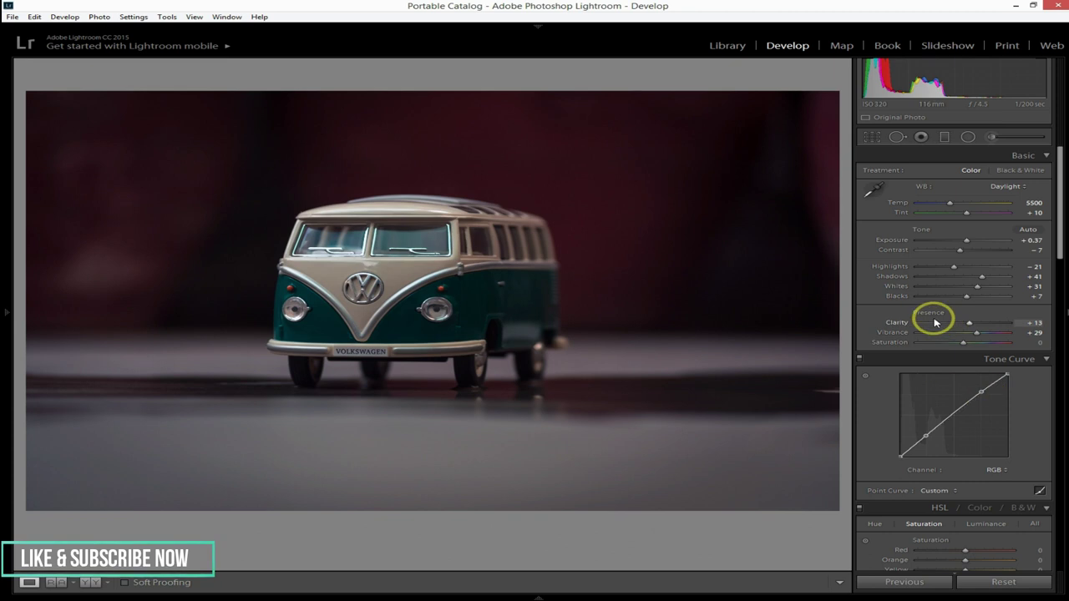
Trim a little off the bottom, then open DSC_4677.jpg in Photoshop as a smart object
{"action": "left_click", "coordinate": [871, 137]}
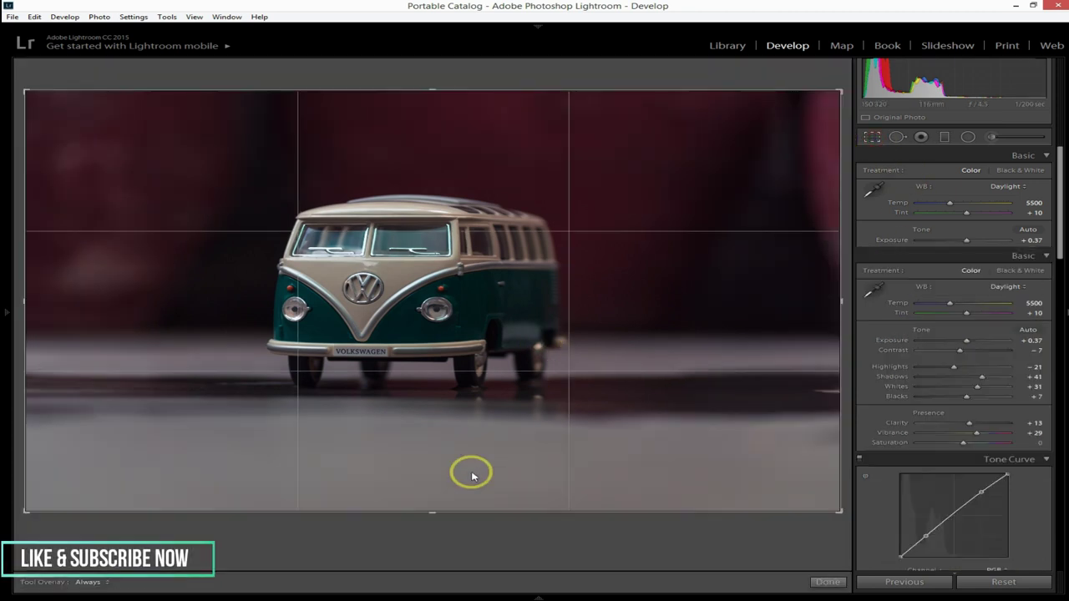
{"action": "left_click_drag", "start_coordinate": [427, 511], "coordinate": [434, 491]}
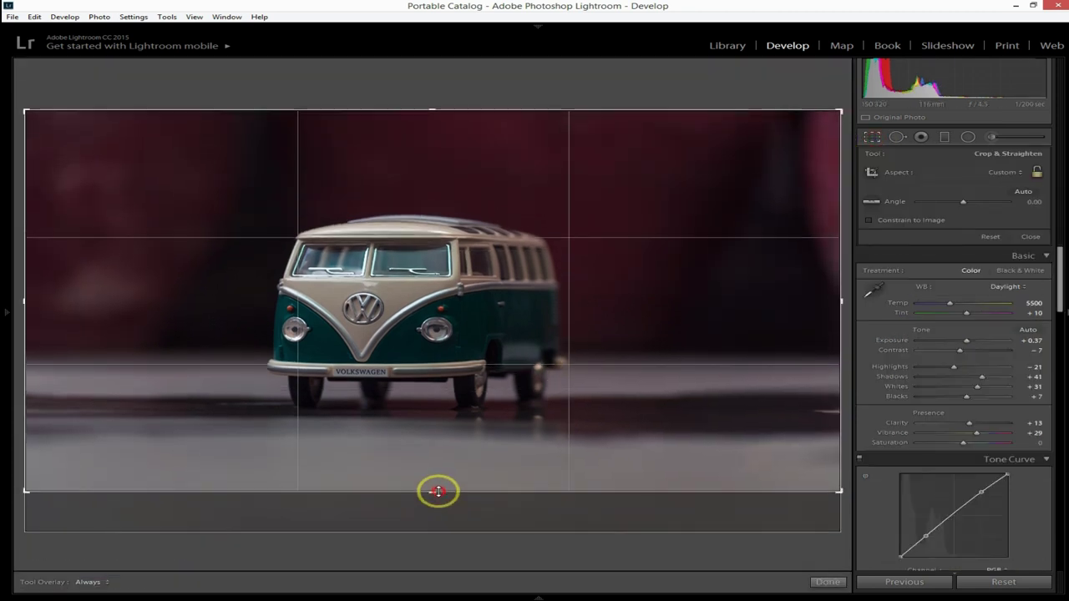
{"action": "left_click", "coordinate": [825, 582]}
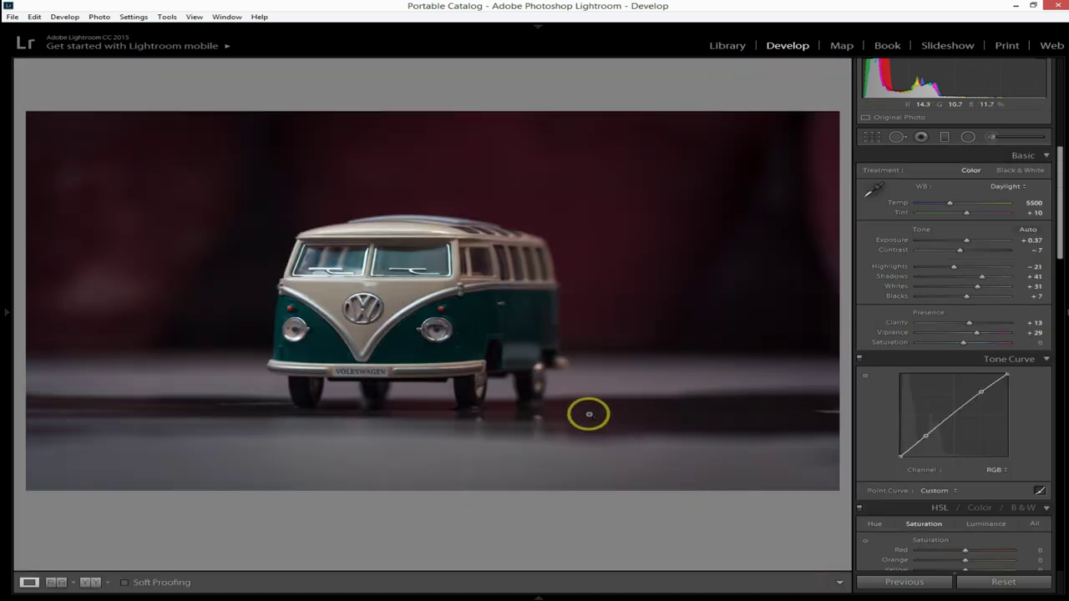
{"action": "right_click", "coordinate": [588, 415]}
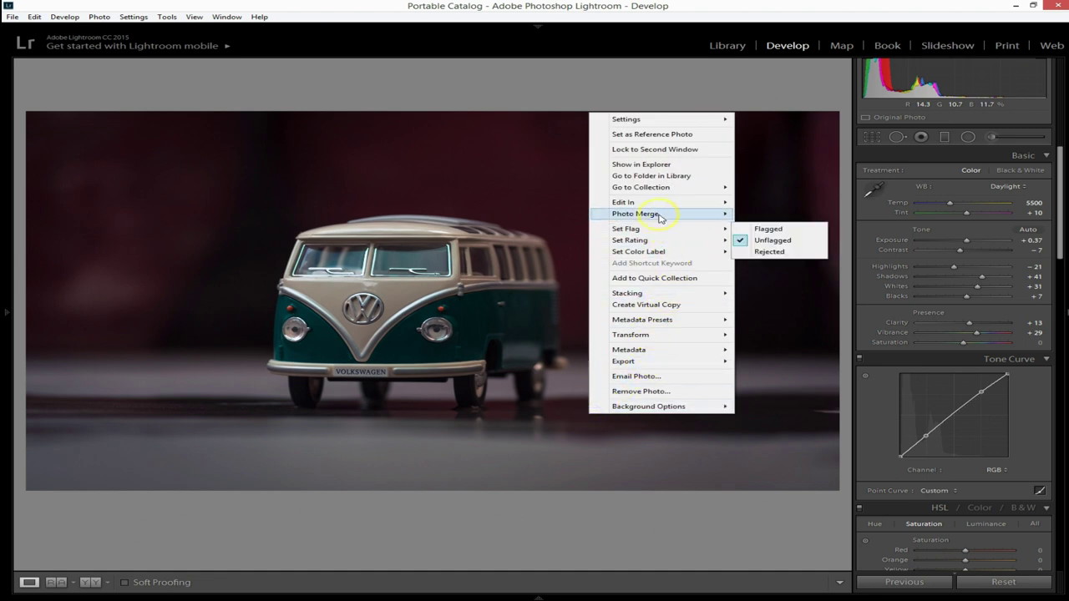
{"action": "mouse_move", "coordinate": [634, 202]}
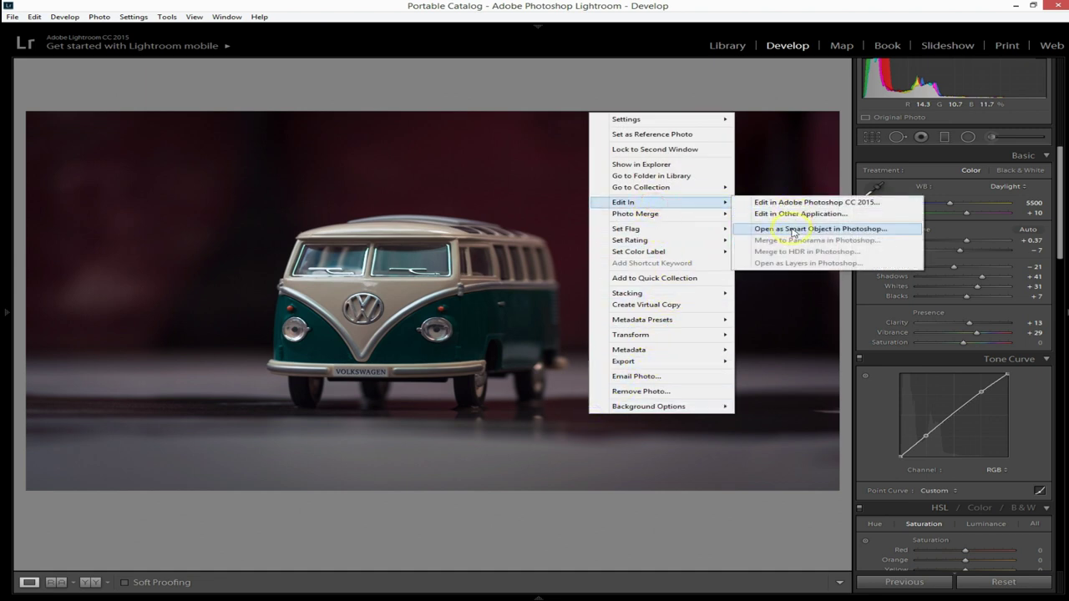
{"action": "left_click", "coordinate": [791, 230]}
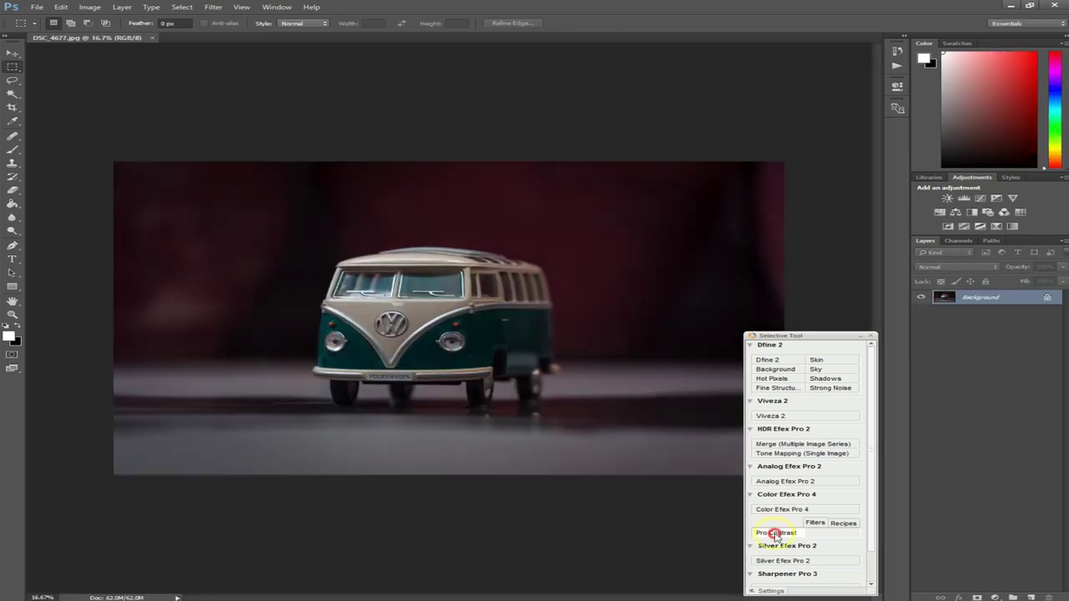
Launch Color Efex Pro 4's Pro Contrast filter from the Nik Selective Tool panel
{"action": "left_click", "coordinate": [775, 534]}
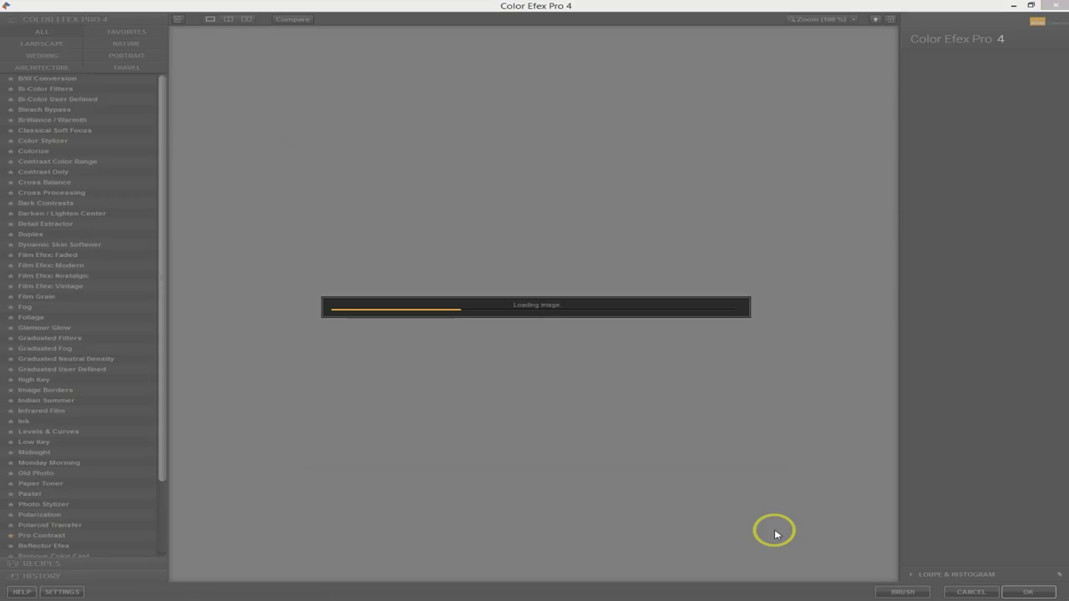
Set Dynamic Contrast to 14%, then add Darken / Lighten Center with slightly lighter borders
{"action": "left_click", "coordinate": [605, 414]}
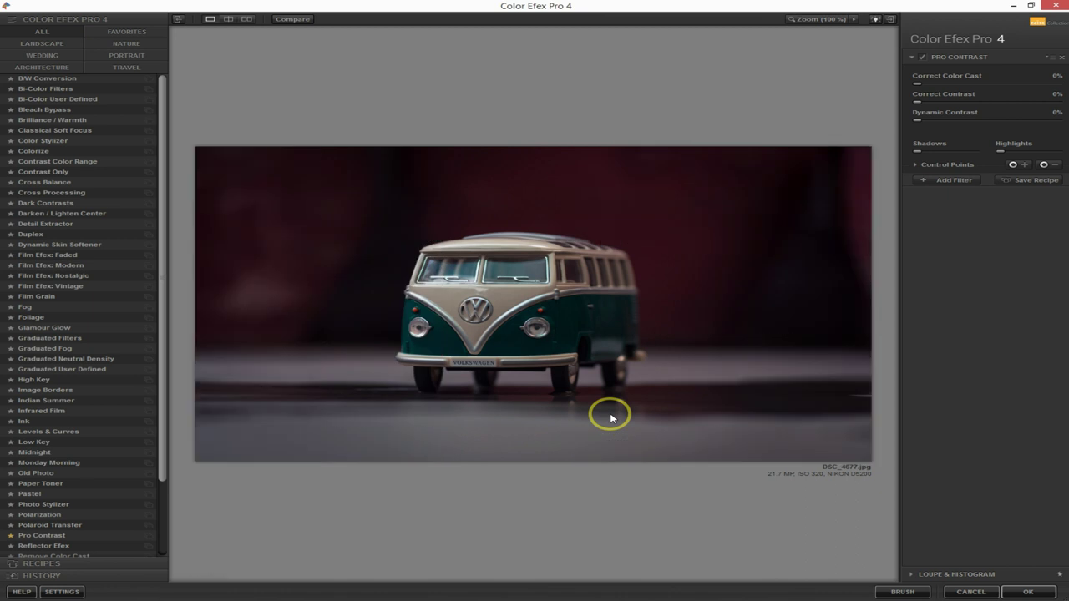
{"action": "mouse_move", "coordinate": [917, 119]}
{"action": "left_mouse_down"}
{"action": "mouse_move", "coordinate": [940, 123]}
{"action": "mouse_move", "coordinate": [930, 104]}
{"action": "left_mouse_up"}
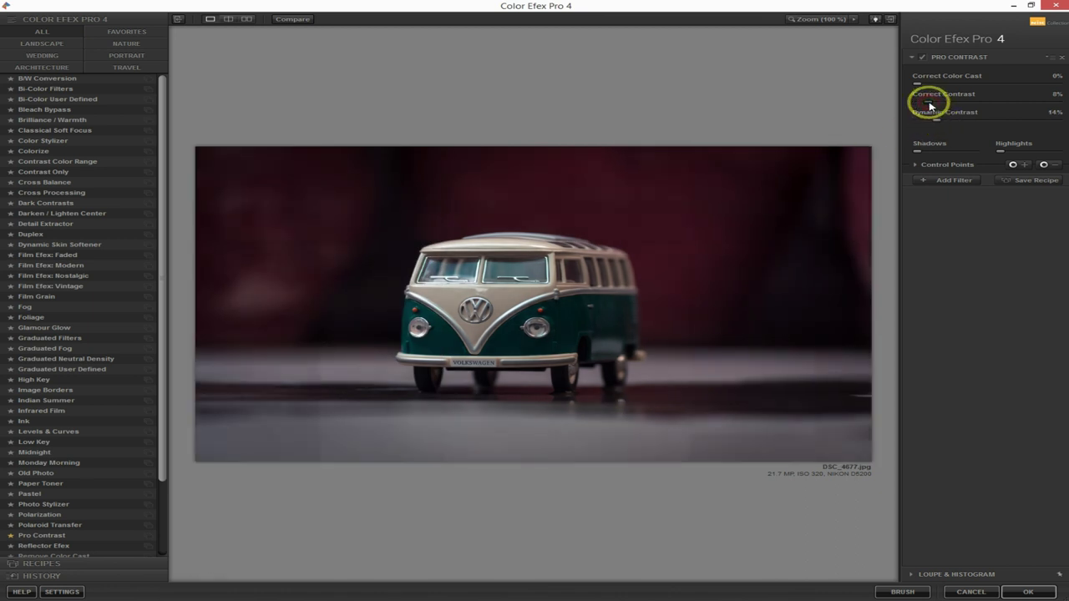
{"action": "left_click", "coordinate": [943, 181]}
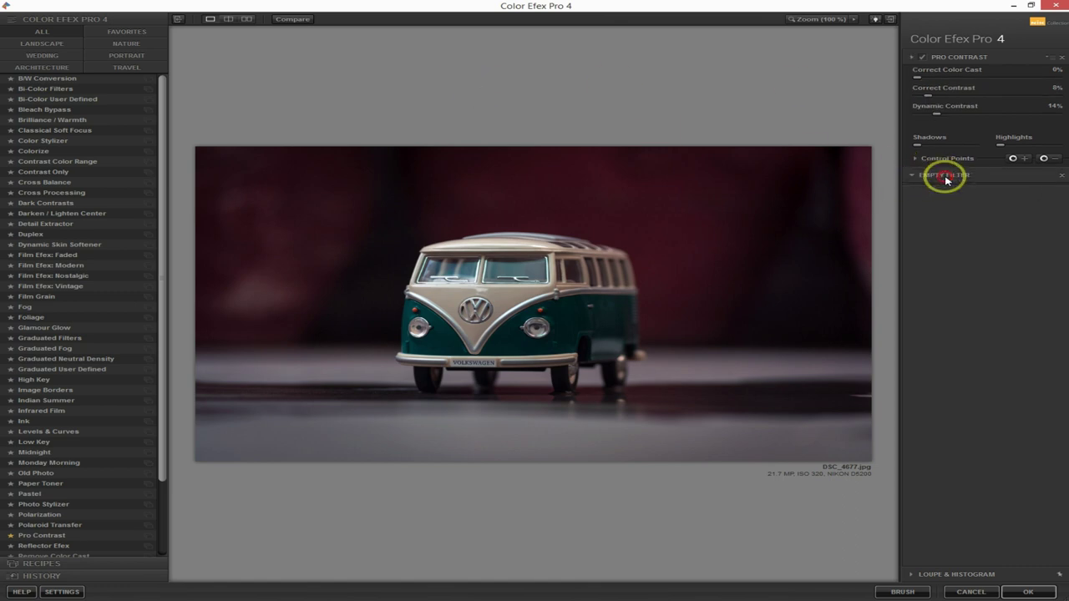
{"action": "left_click", "coordinate": [38, 213]}
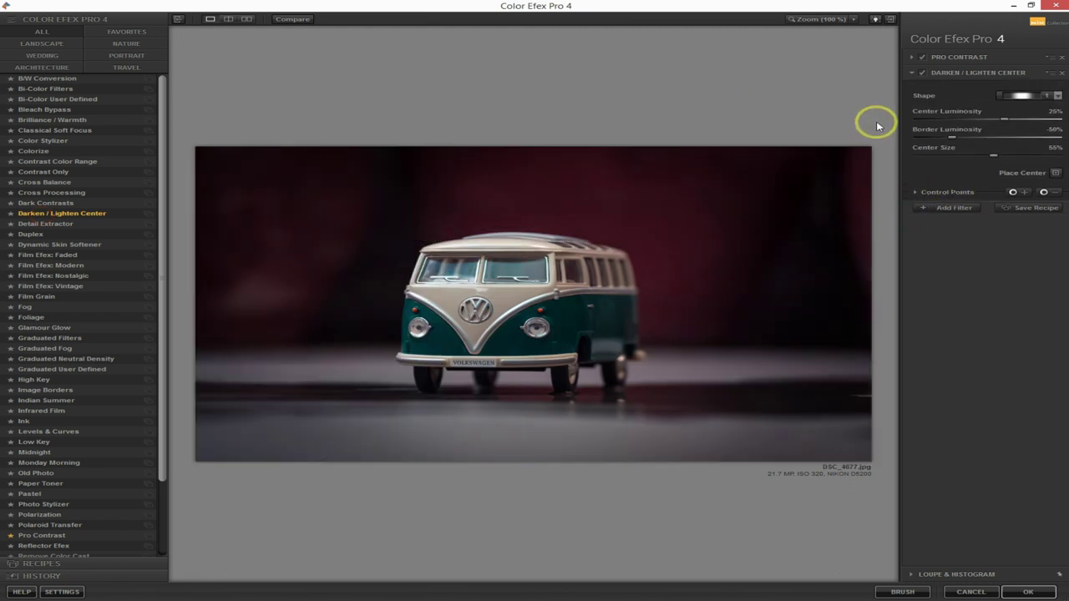
{"action": "left_click_drag", "start_coordinate": [952, 137], "coordinate": [958, 138]}
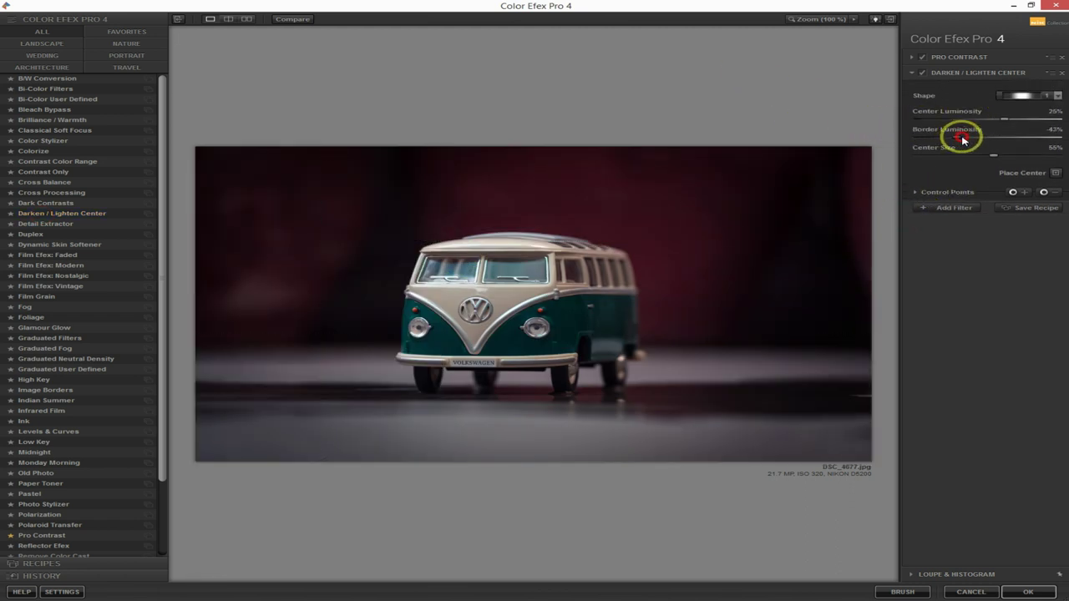
Add Brilliance / Warmth with the 02 - Increase Saturation preset, then reduce its saturation
{"action": "left_click", "coordinate": [947, 207]}
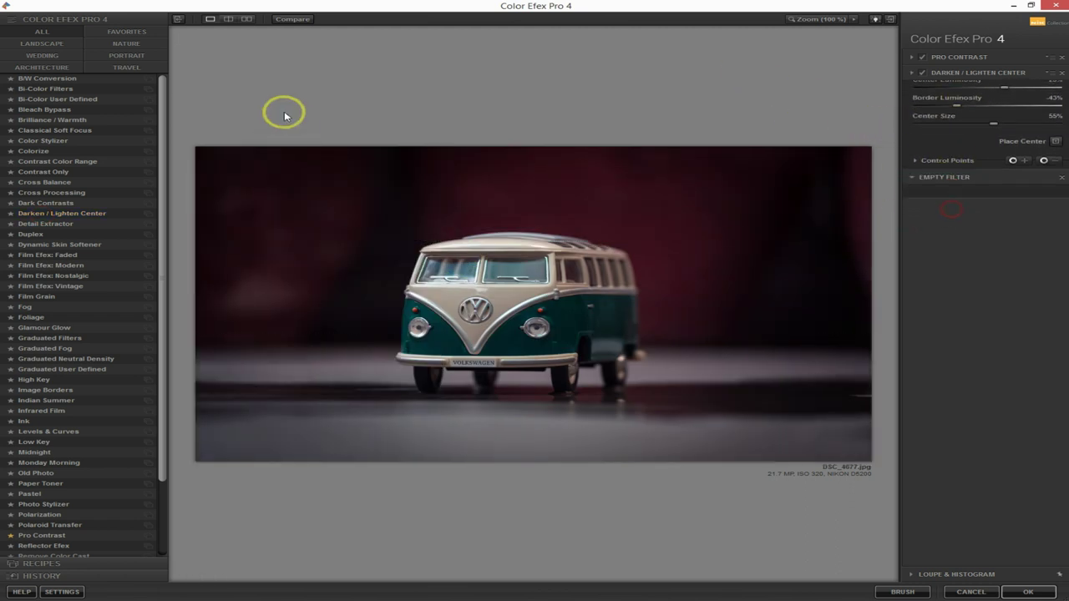
{"action": "left_click", "coordinate": [148, 123]}
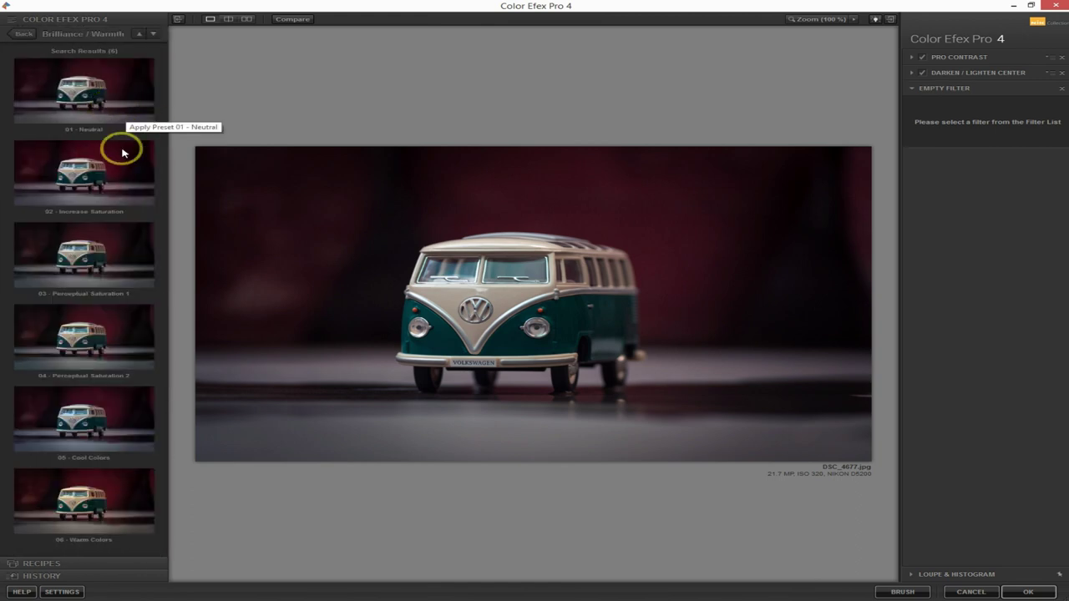
{"action": "left_click", "coordinate": [122, 152]}
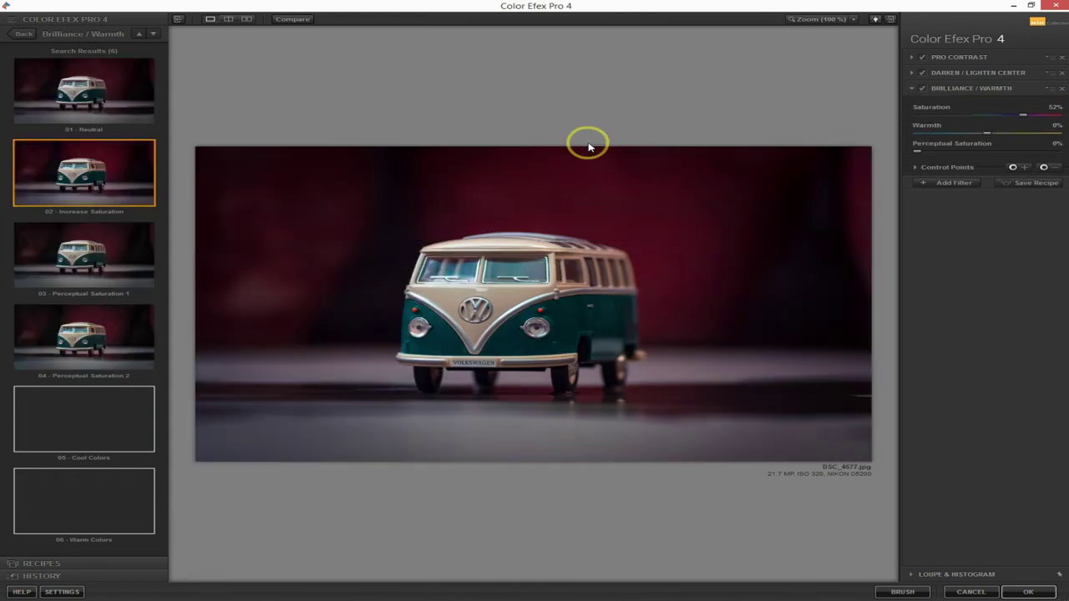
{"action": "left_click", "coordinate": [921, 89]}
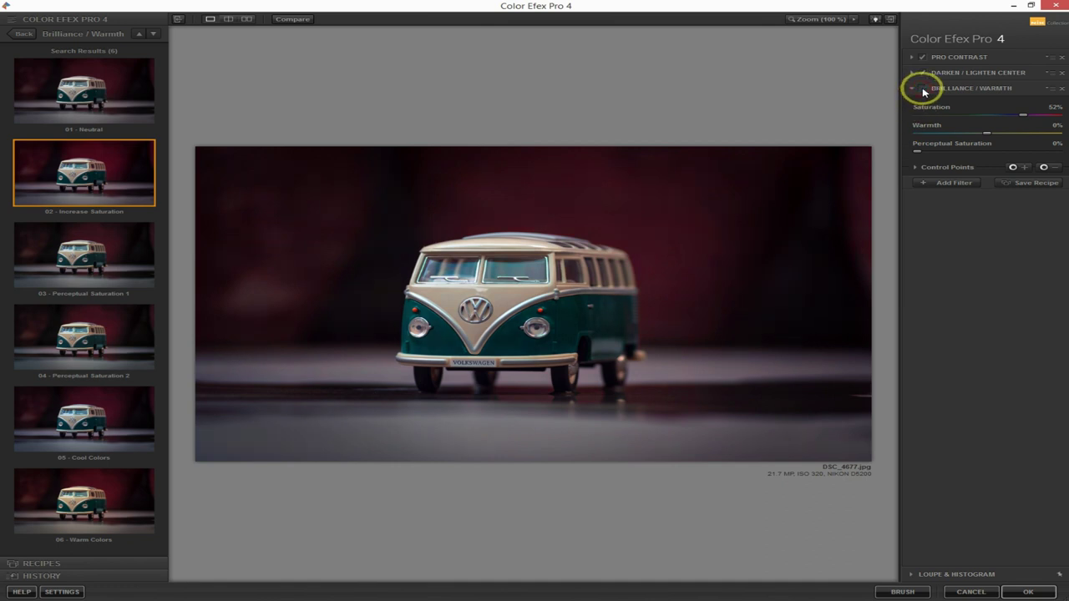
{"action": "left_click", "coordinate": [923, 90]}
{"action": "left_click_drag", "start_coordinate": [1016, 118], "coordinate": [1004, 118]}
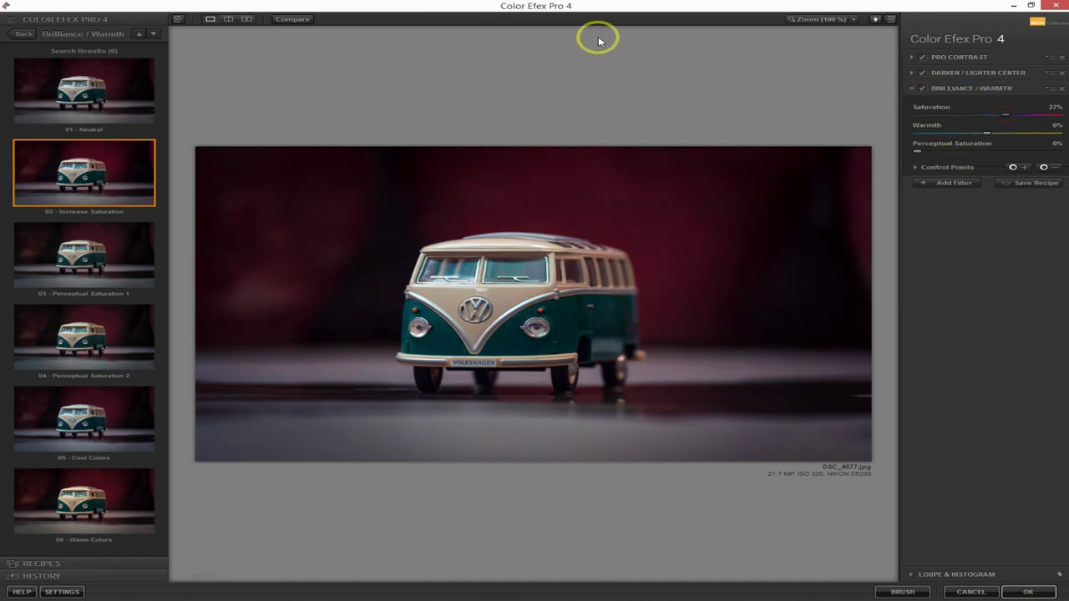
Add an empty filter slot and return to the full filter list
{"action": "left_click", "coordinate": [933, 191]}
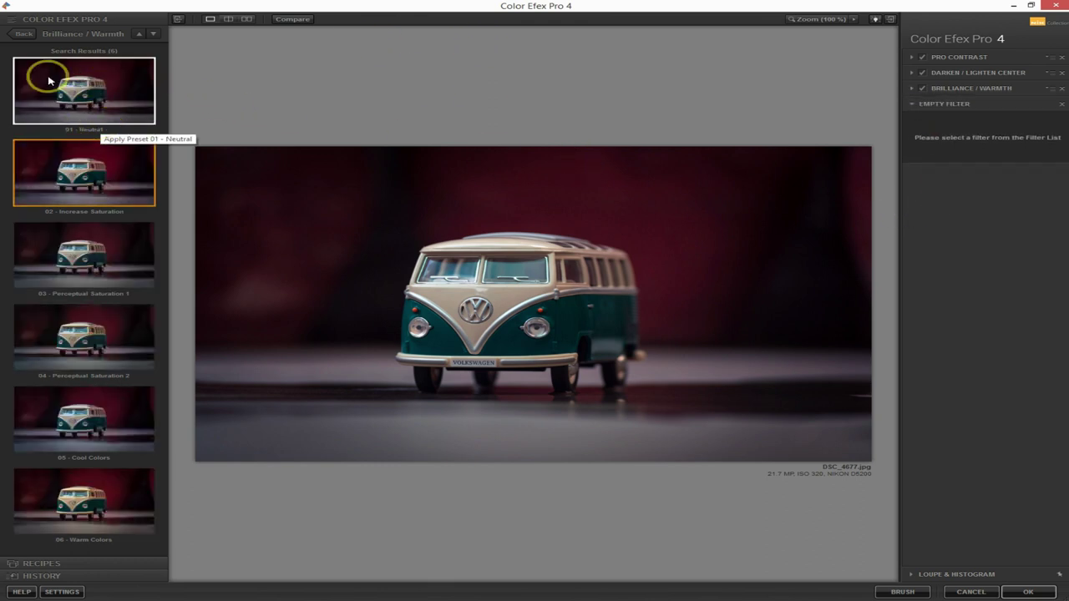
{"action": "left_click", "coordinate": [25, 35]}
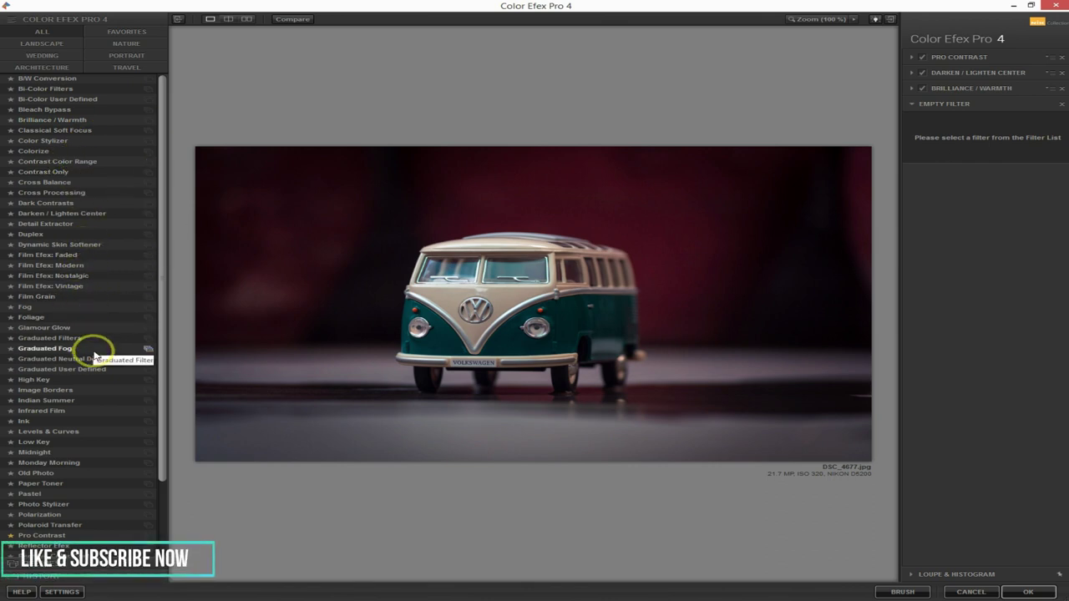
{"action": "scroll", "coordinate": [73, 385], "scroll_direction": "down", "scroll_amount": 1}
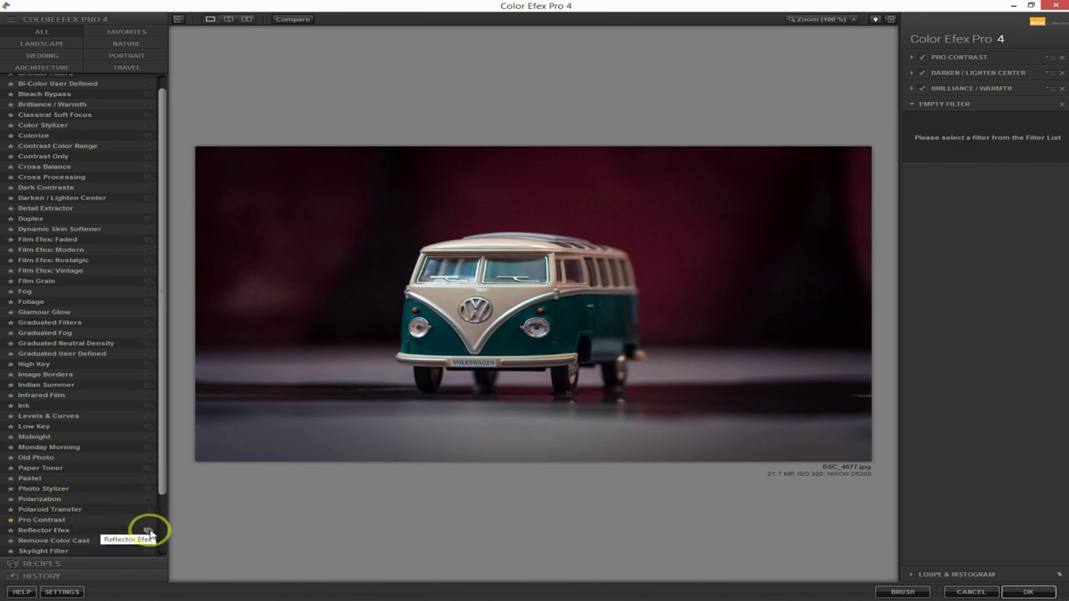
Add Gold Reflector Efex at 30% light intensity with source direction reset to 0°
{"action": "left_click", "coordinate": [50, 530]}
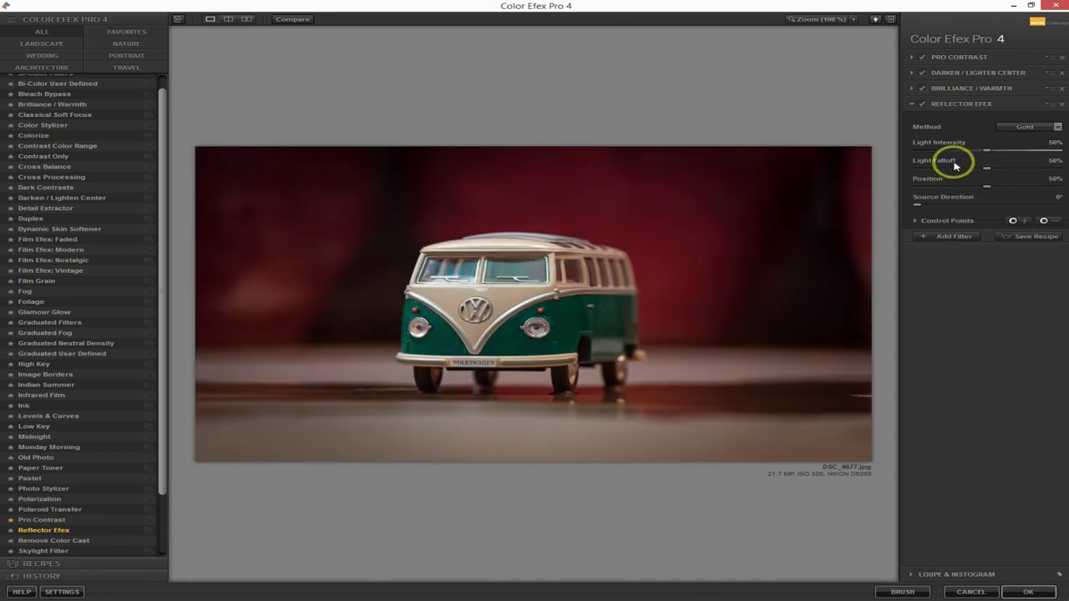
{"action": "mouse_move", "coordinate": [924, 204]}
{"action": "left_mouse_down"}
{"action": "mouse_move", "coordinate": [961, 205]}
{"action": "mouse_move", "coordinate": [959, 185]}
{"action": "left_mouse_up"}
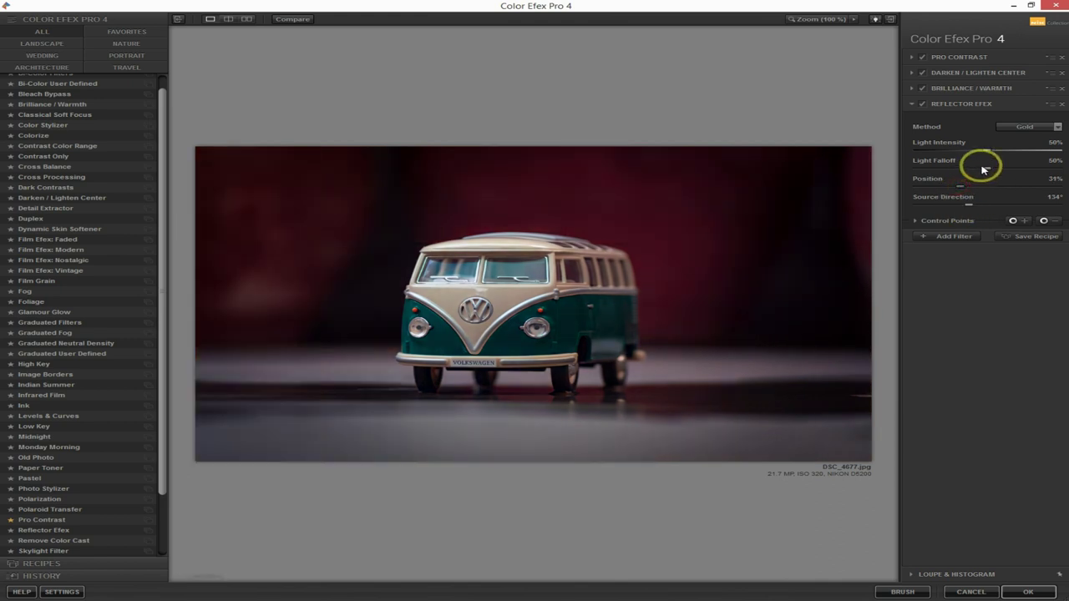
{"action": "mouse_move", "coordinate": [988, 152]}
{"action": "left_mouse_down"}
{"action": "mouse_move", "coordinate": [960, 151]}
{"action": "mouse_move", "coordinate": [967, 208]}
{"action": "mouse_move", "coordinate": [972, 171]}
{"action": "mouse_move", "coordinate": [995, 171]}
{"action": "left_mouse_up"}
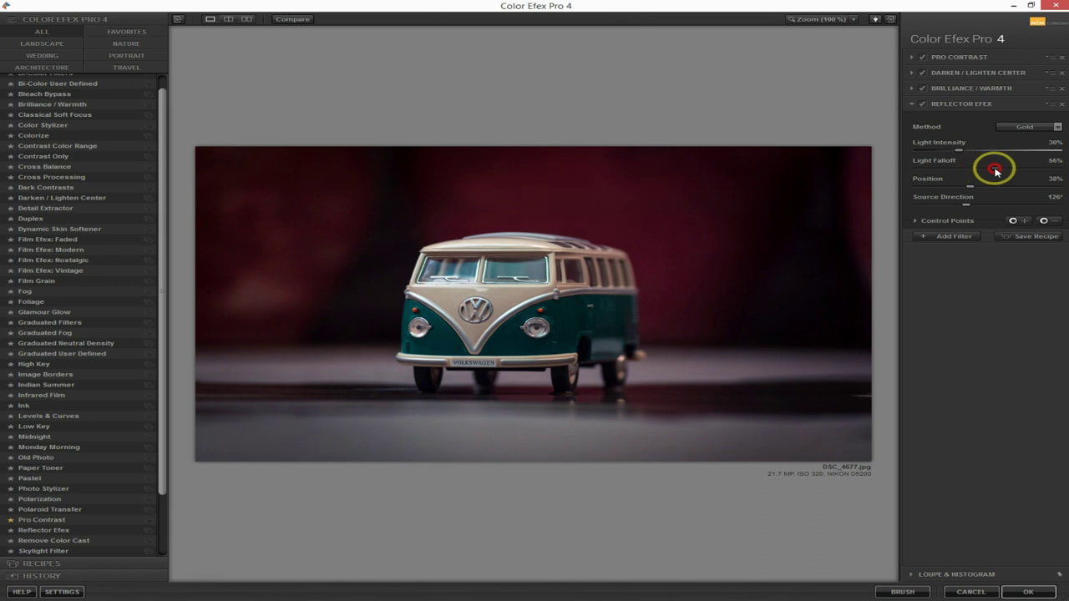
{"action": "double_click", "coordinate": [963, 203]}
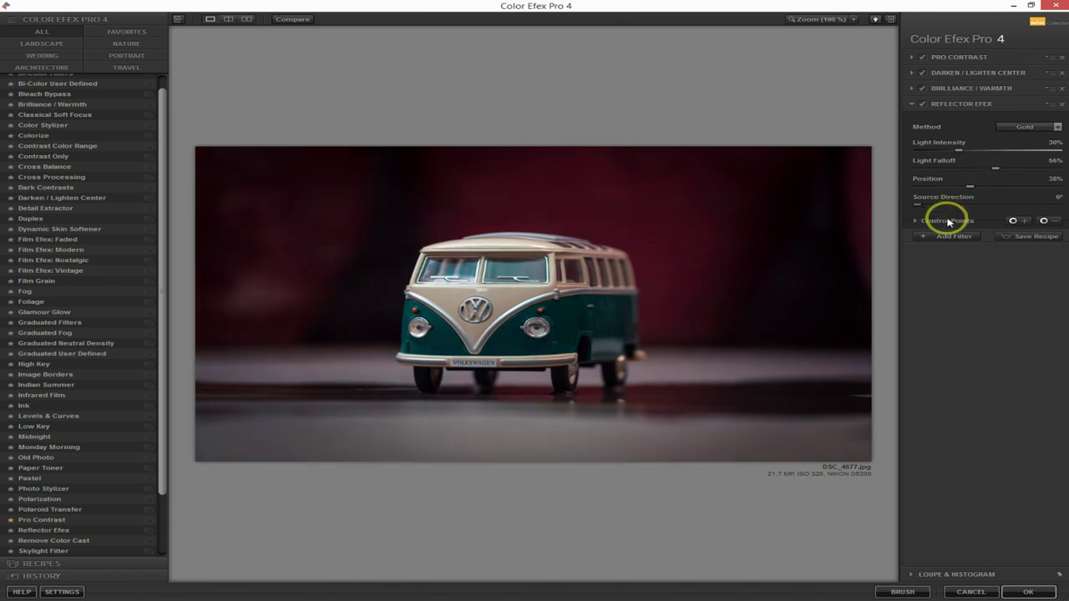
{"action": "left_click", "coordinate": [310, 25]}
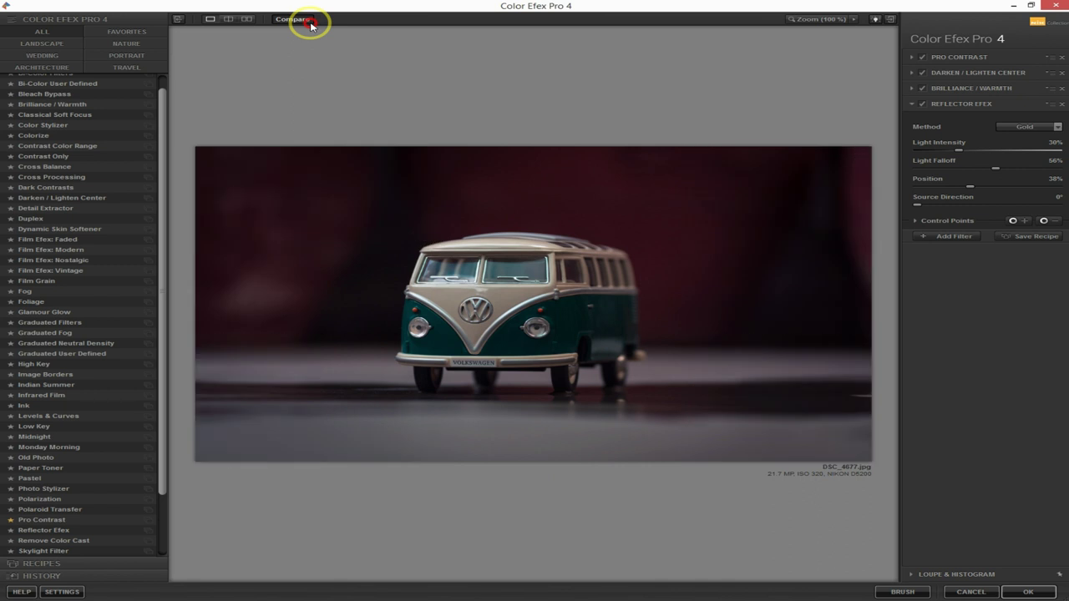
{"action": "left_click", "coordinate": [310, 25]}
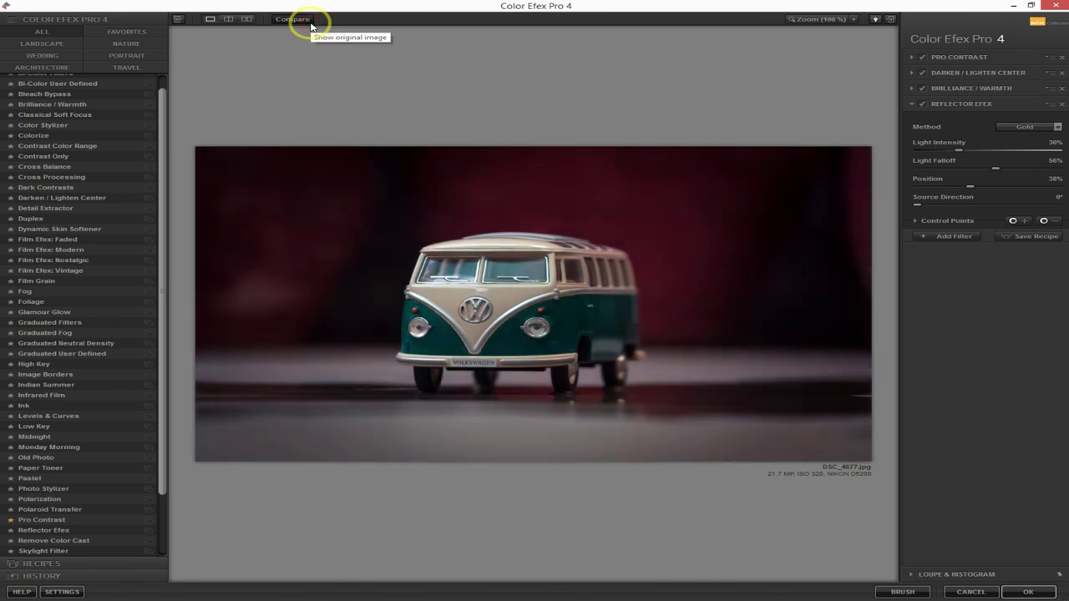
{"action": "left_click", "coordinate": [946, 236]}
Add Contrast Color Range with color at 79° and Color Contrast at 50%
{"action": "left_click", "coordinate": [74, 145]}
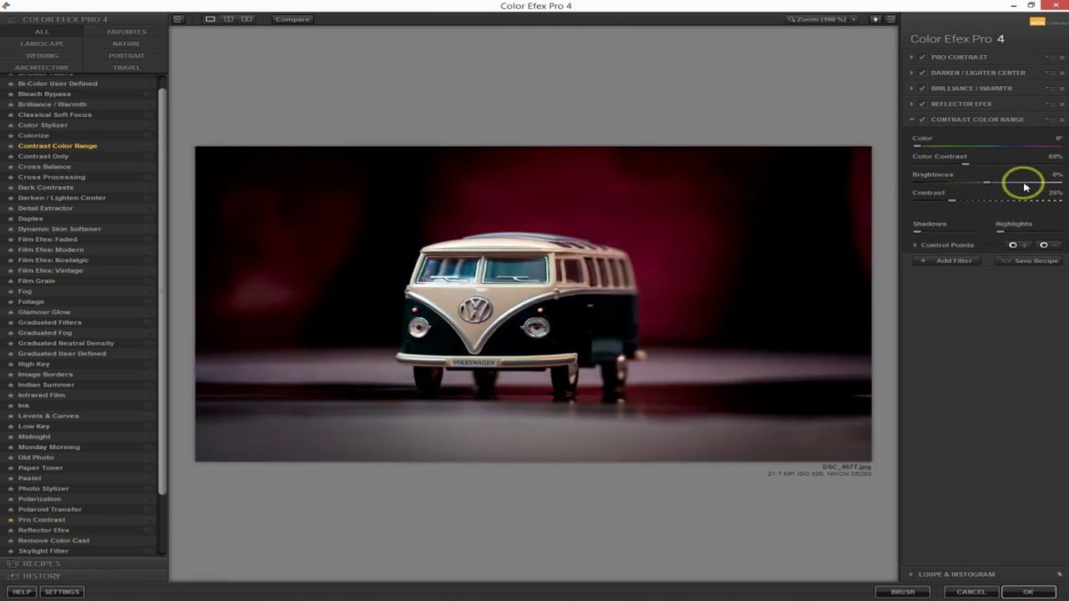
{"action": "left_click_drag", "start_coordinate": [918, 147], "coordinate": [945, 162]}
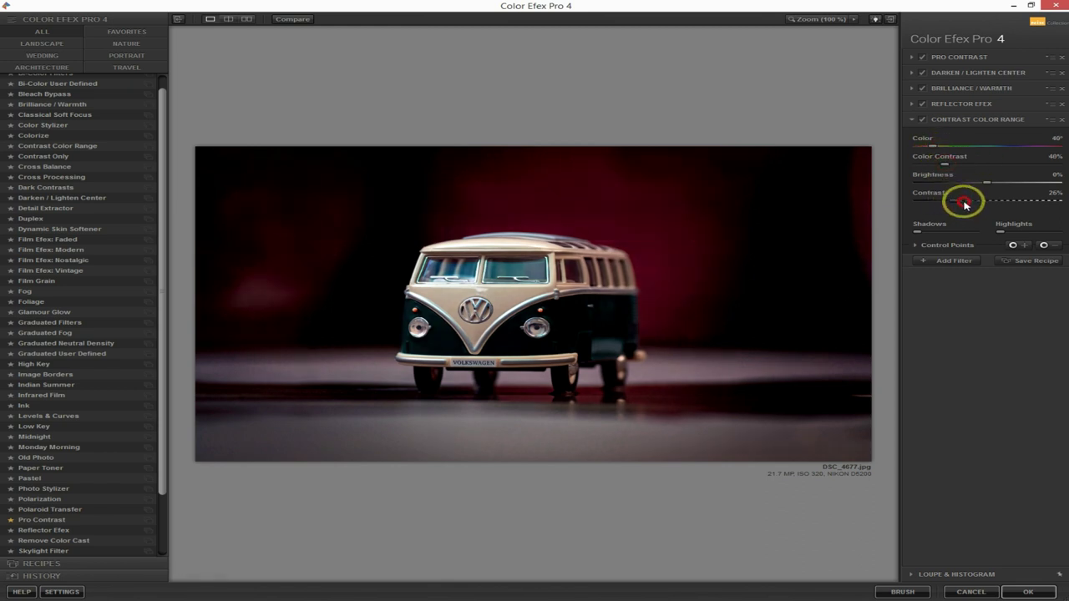
{"action": "left_click_drag", "start_coordinate": [954, 202], "coordinate": [913, 202]}
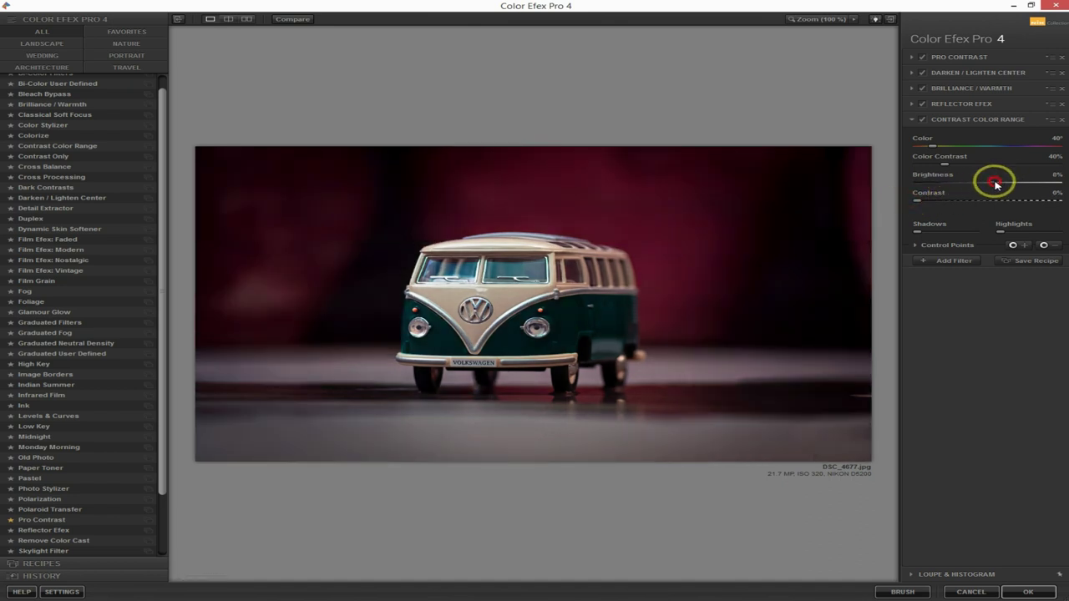
{"action": "left_click_drag", "start_coordinate": [994, 183], "coordinate": [991, 184]}
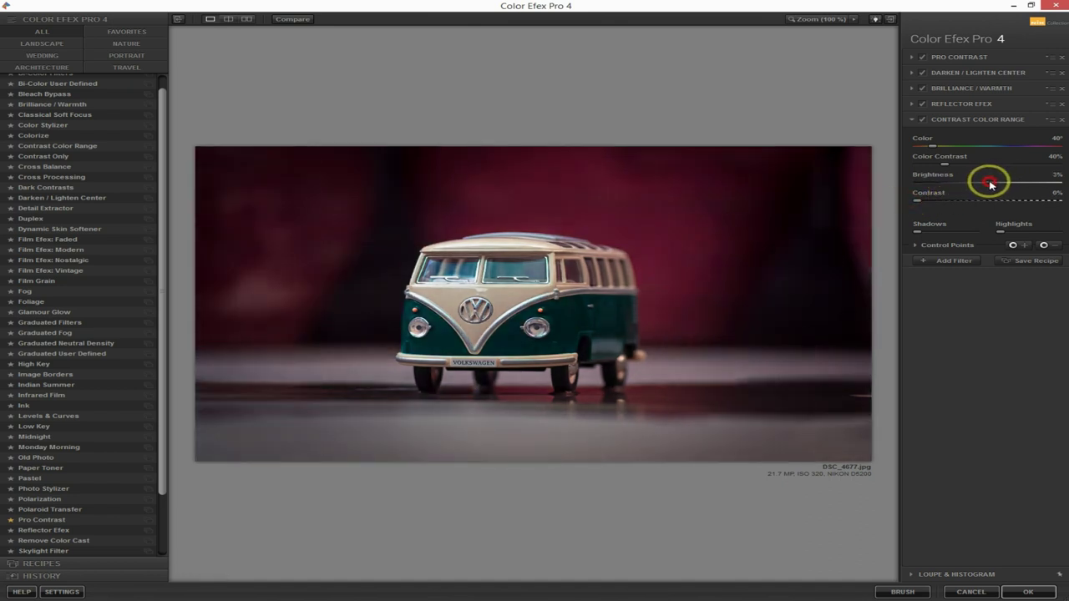
{"action": "left_click_drag", "start_coordinate": [931, 146], "coordinate": [968, 151]}
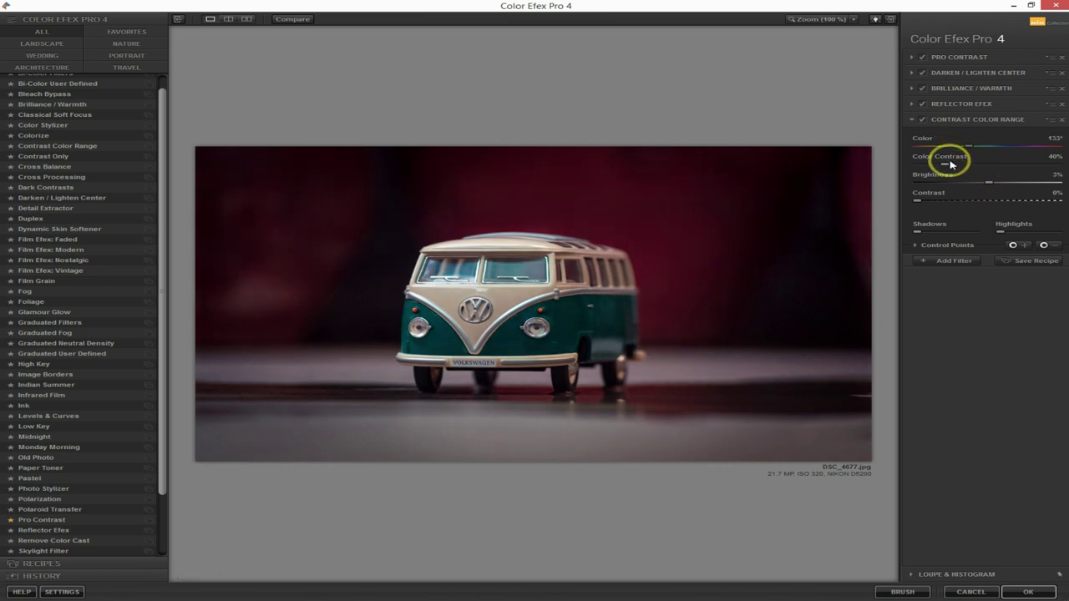
{"action": "mouse_move", "coordinate": [946, 164]}
{"action": "left_mouse_down"}
{"action": "mouse_move", "coordinate": [956, 167]}
{"action": "mouse_move", "coordinate": [932, 165]}
{"action": "mouse_move", "coordinate": [952, 164]}
{"action": "left_mouse_up"}
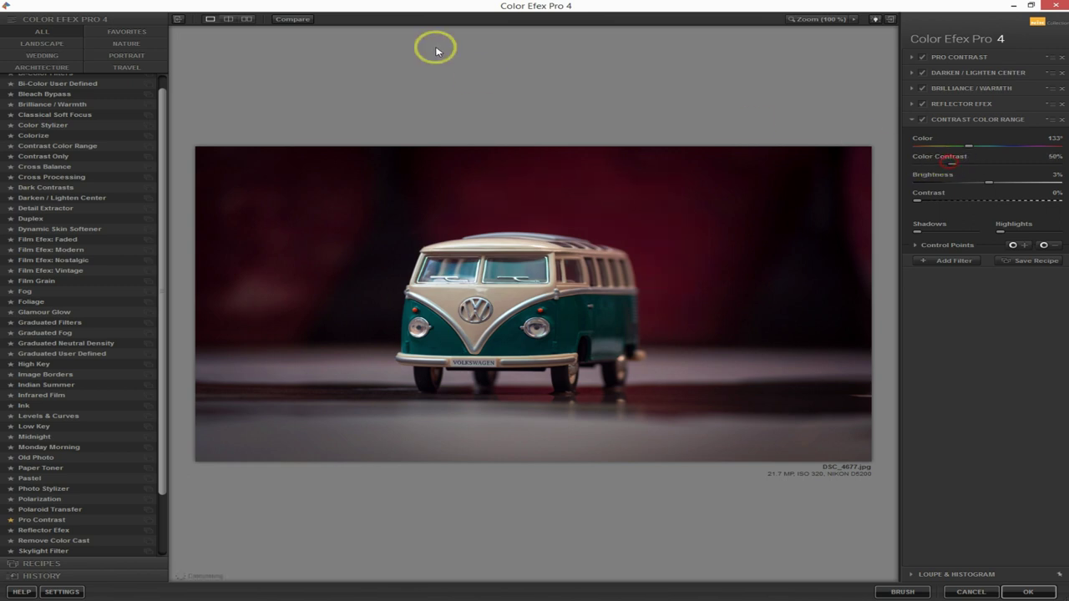
{"action": "left_click", "coordinate": [305, 23]}
Compare before and after, then apply the five-filter stack back to Photoshop
{"action": "left_click", "coordinate": [305, 19]}
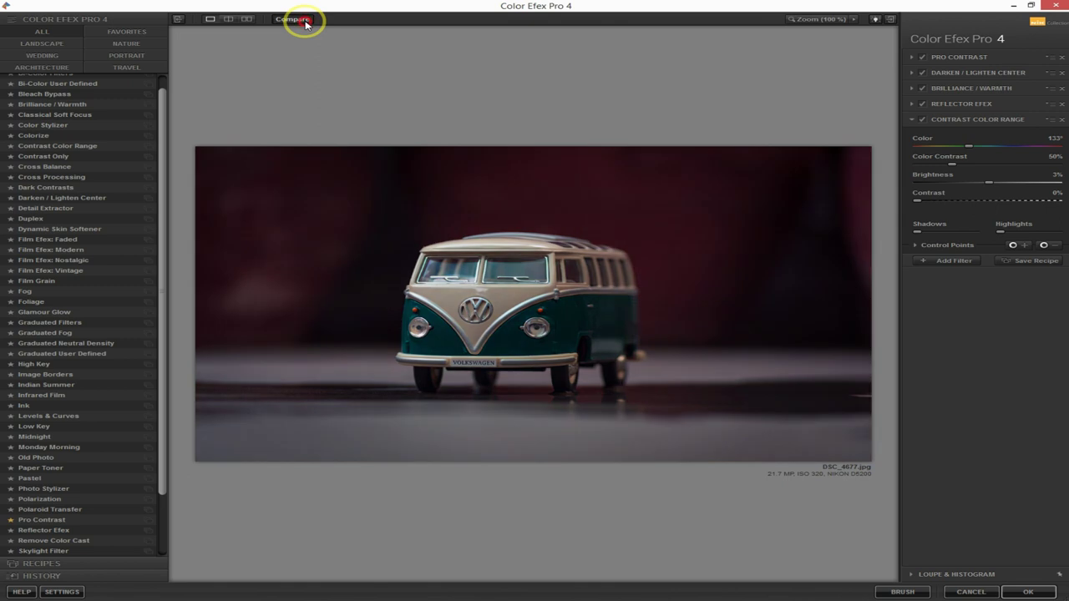
{"action": "left_click", "coordinate": [305, 23]}
{"action": "left_click", "coordinate": [306, 23]}
{"action": "left_click", "coordinate": [305, 23]}
{"action": "left_click", "coordinate": [305, 24]}
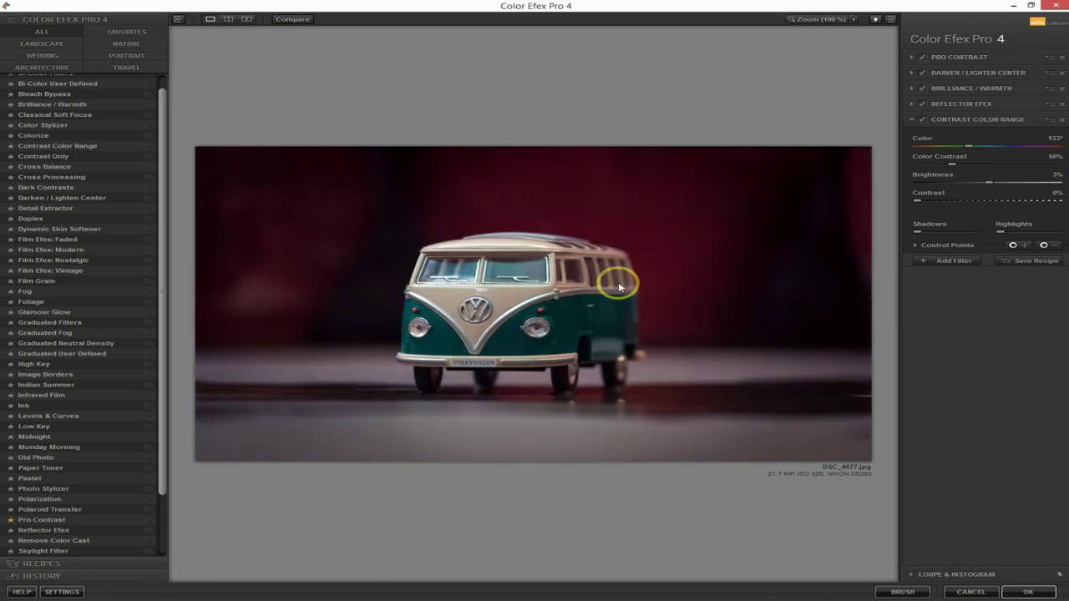
{"action": "left_click", "coordinate": [1026, 590]}
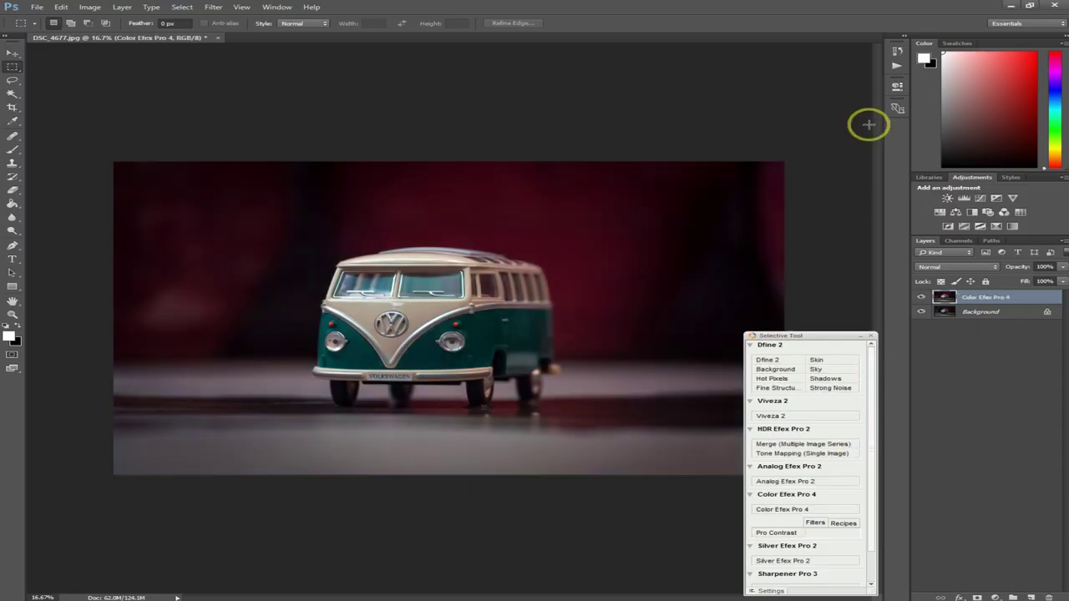
Flatten the image and run the Dodge & Burn action
{"action": "left_click", "coordinate": [896, 65]}
{"action": "left_click", "coordinate": [821, 116]}
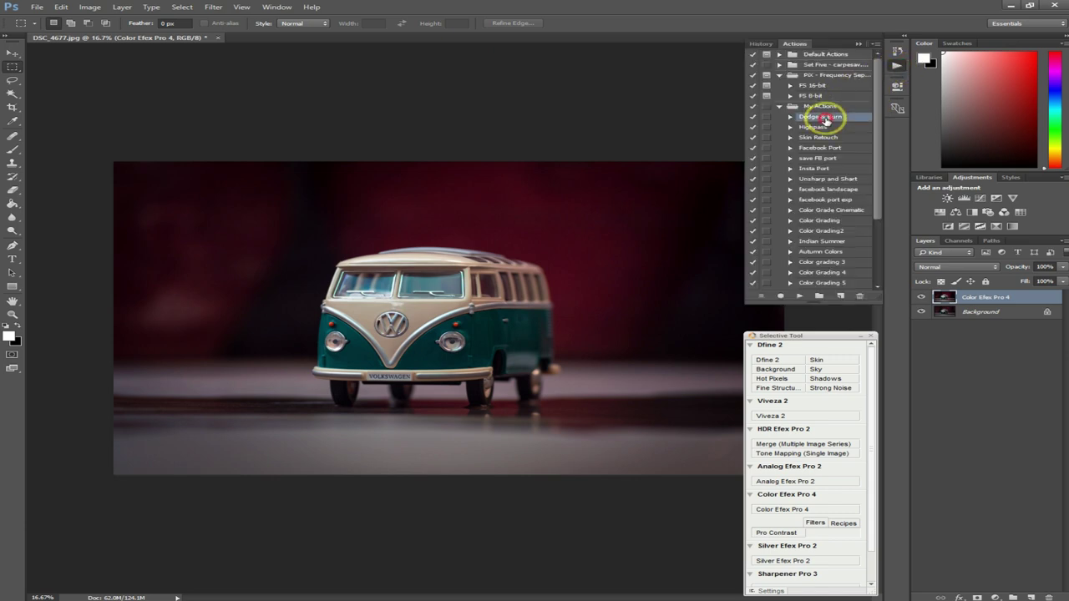
{"action": "right_click", "coordinate": [987, 316]}
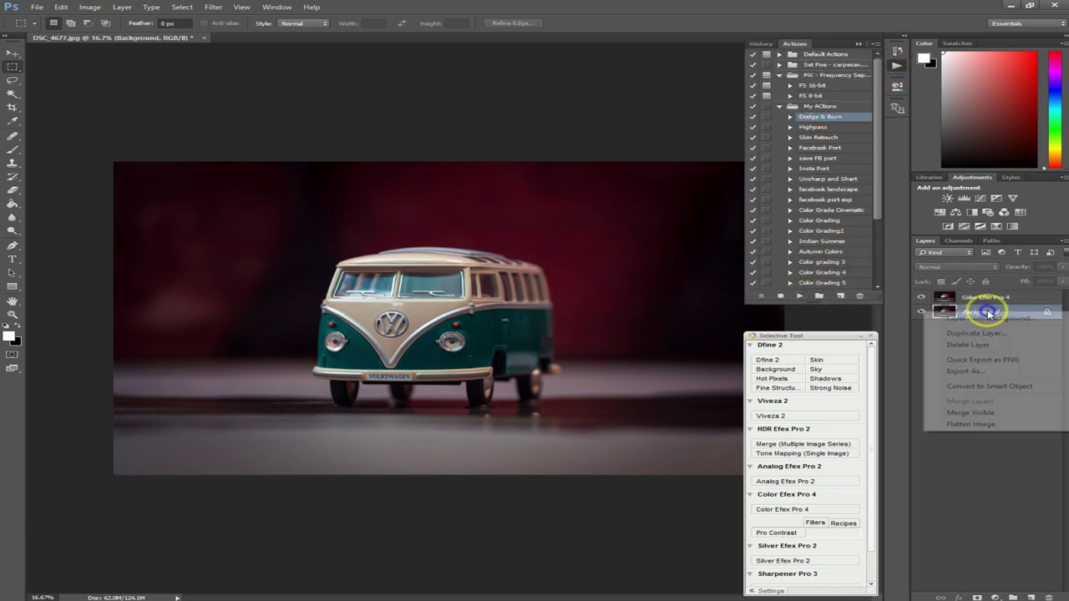
{"action": "left_click", "coordinate": [986, 424]}
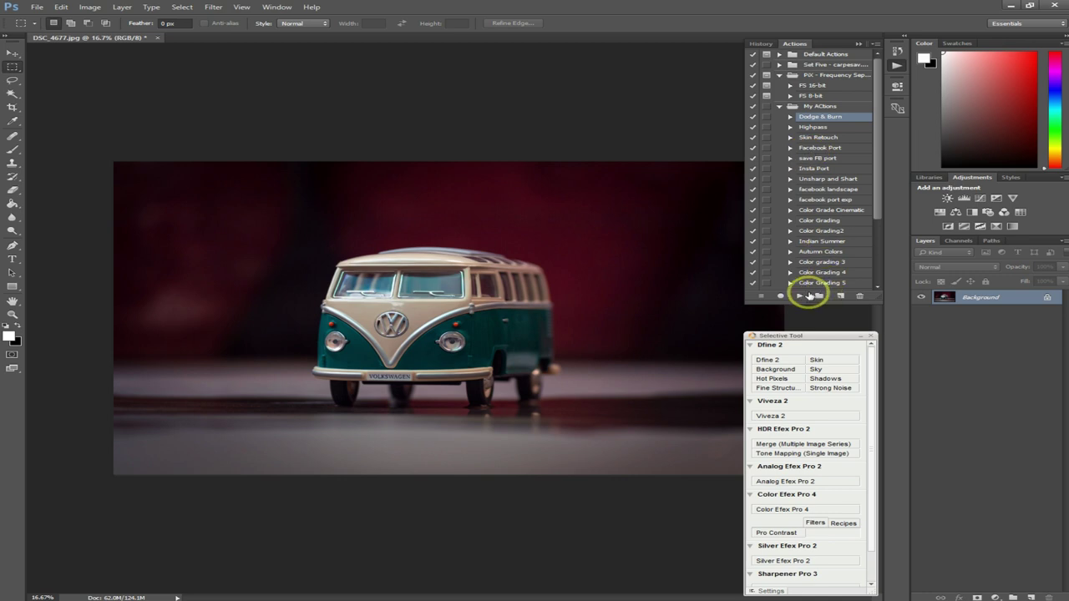
{"action": "left_click", "coordinate": [799, 295]}
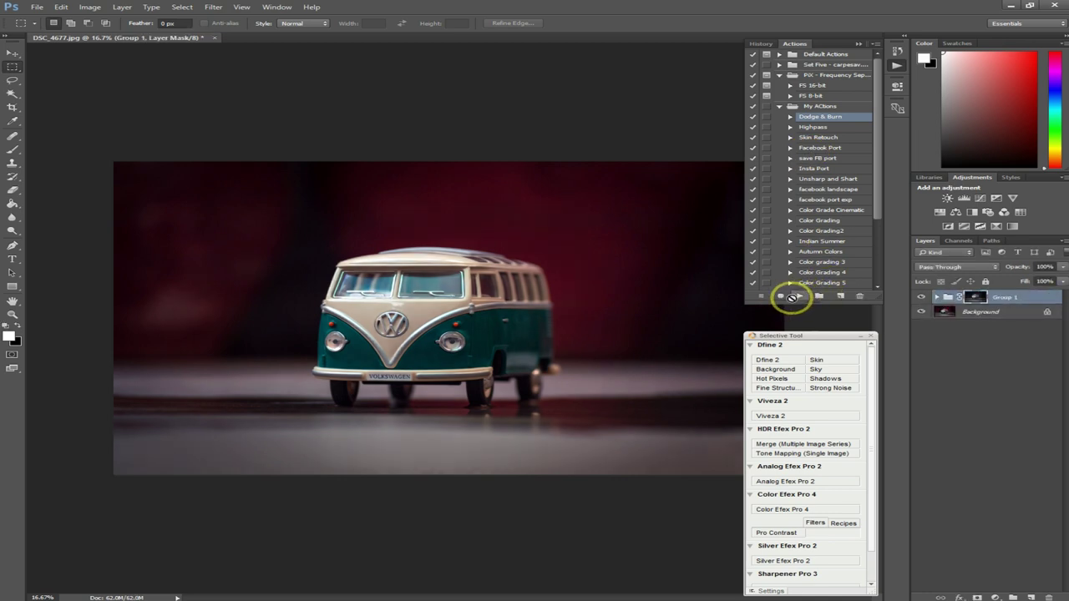
Lower Layer 1 inside Group 1 to 91% opacity, comparing with and without it
{"action": "left_click", "coordinate": [922, 297]}
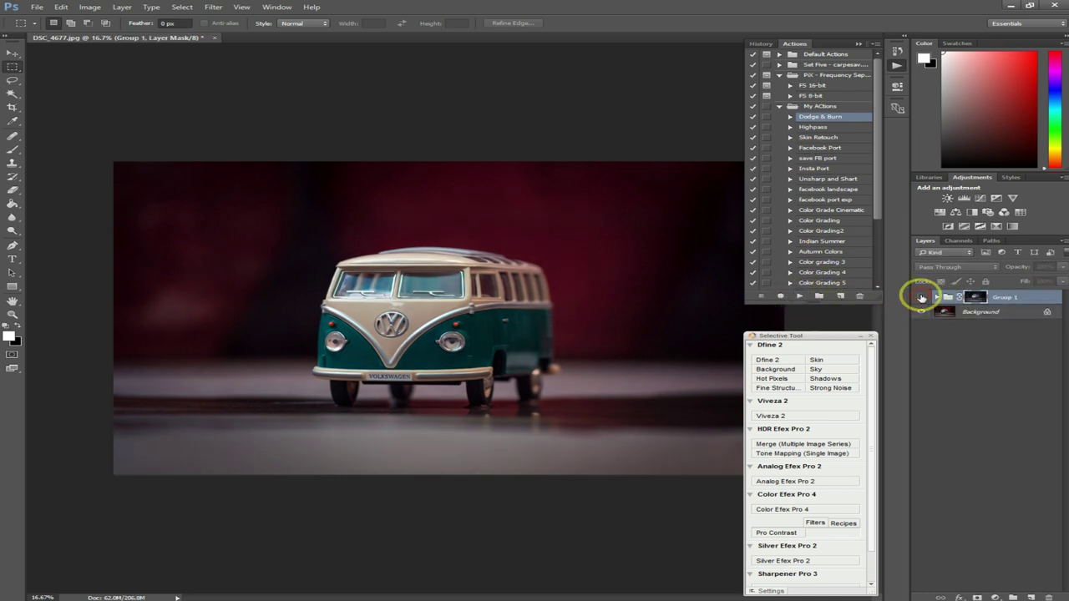
{"action": "left_click", "coordinate": [936, 296]}
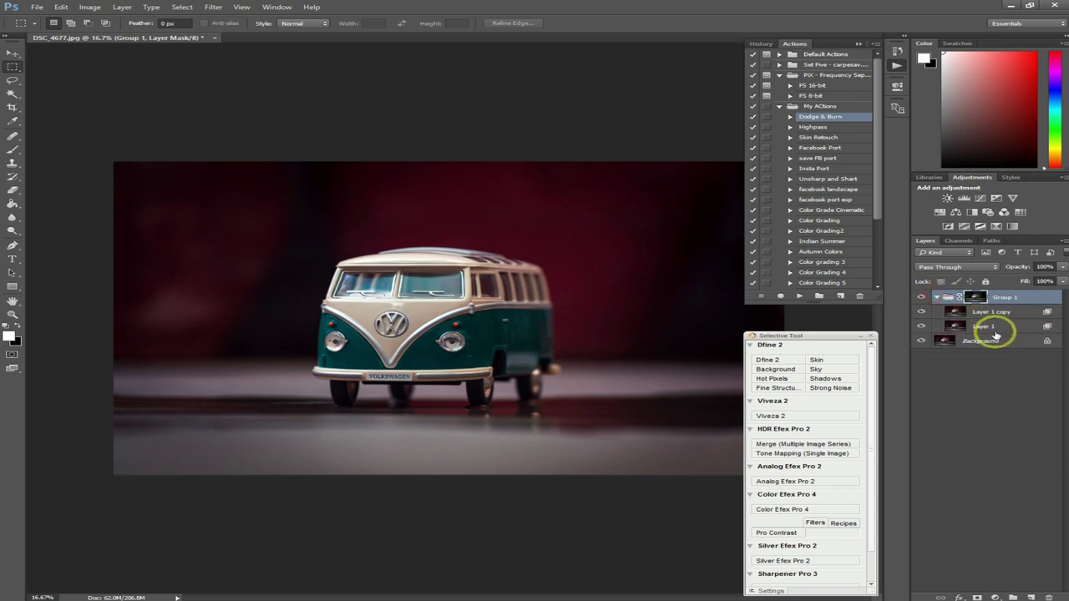
{"action": "left_click", "coordinate": [993, 326]}
{"action": "left_click_drag", "start_coordinate": [993, 265], "coordinate": [985, 266]}
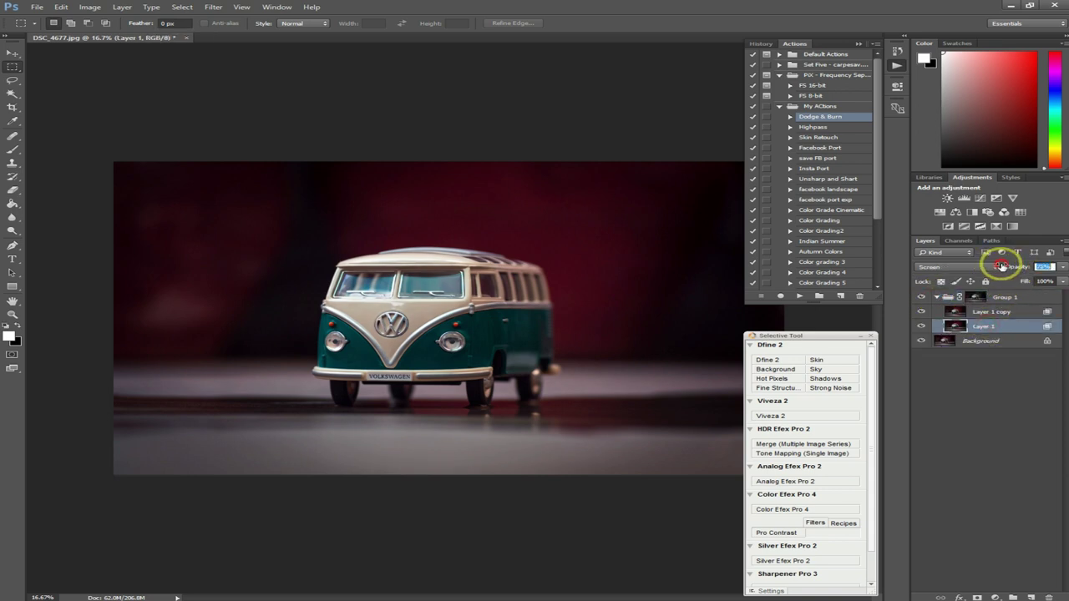
{"action": "left_click", "coordinate": [920, 326]}
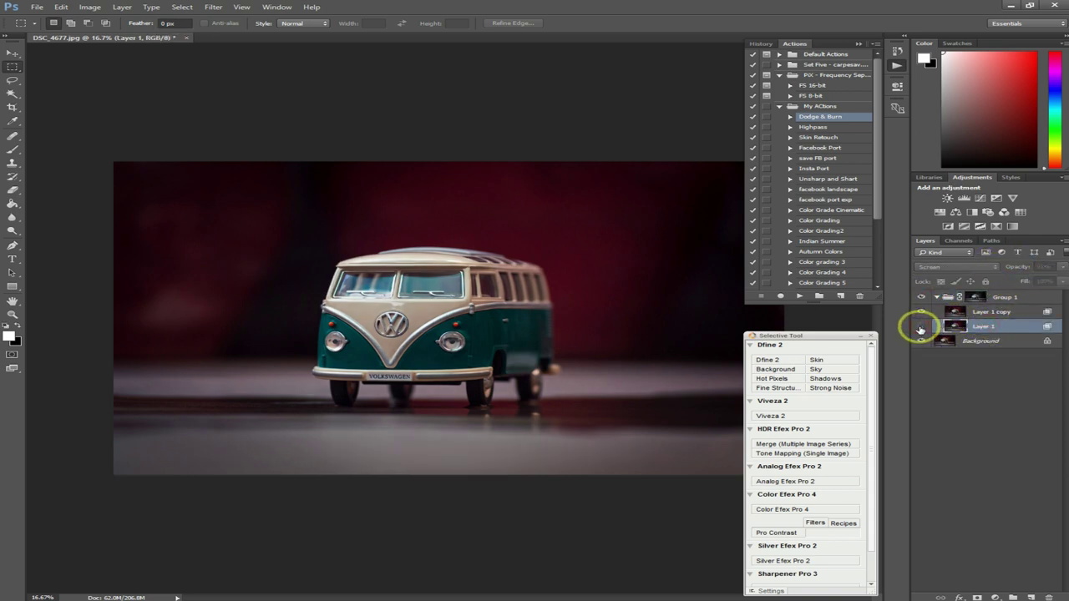
{"action": "left_click", "coordinate": [936, 297]}
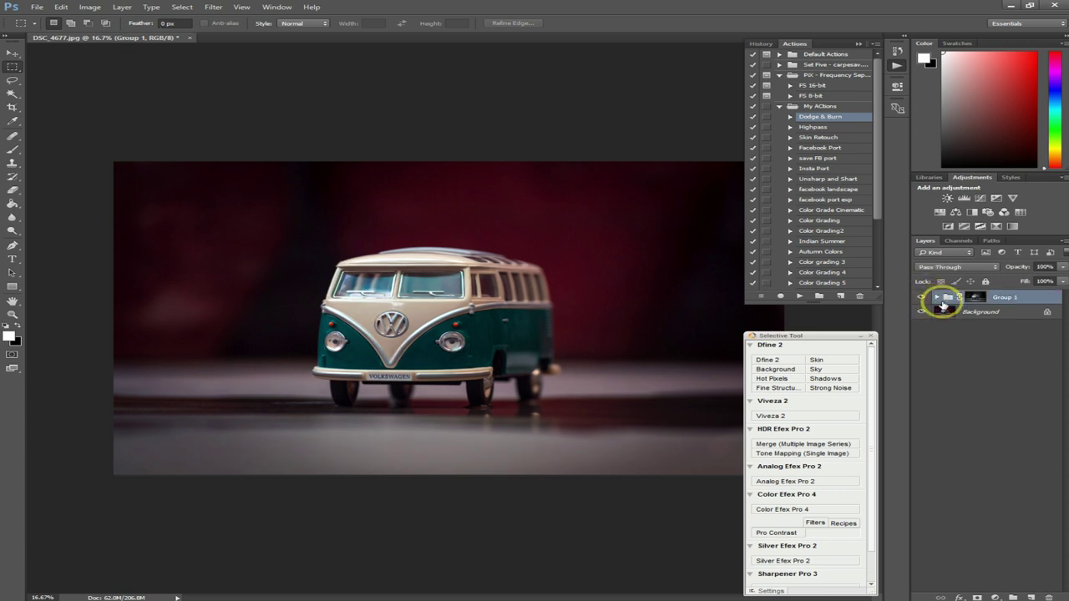
Flatten all layers into a single Background layer
{"action": "left_click", "coordinate": [961, 311]}
{"action": "right_click", "coordinate": [961, 311]}
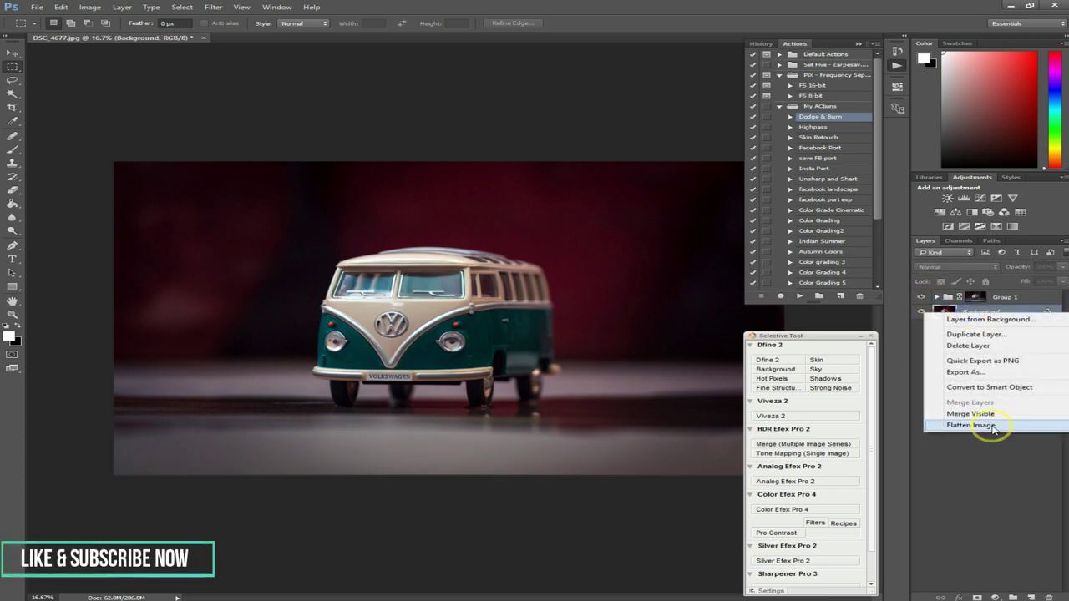
{"action": "left_click", "coordinate": [992, 425]}
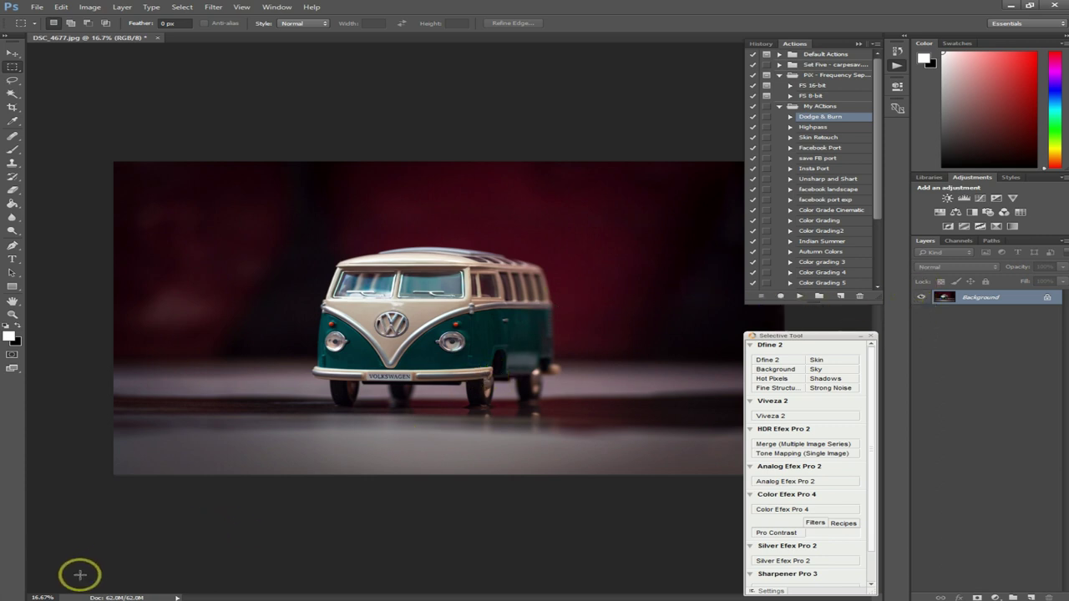
Place bokeh image 10 on the photo, stretched wide across the top and down over the bus
{"action": "left_click", "coordinate": [367, 542]}
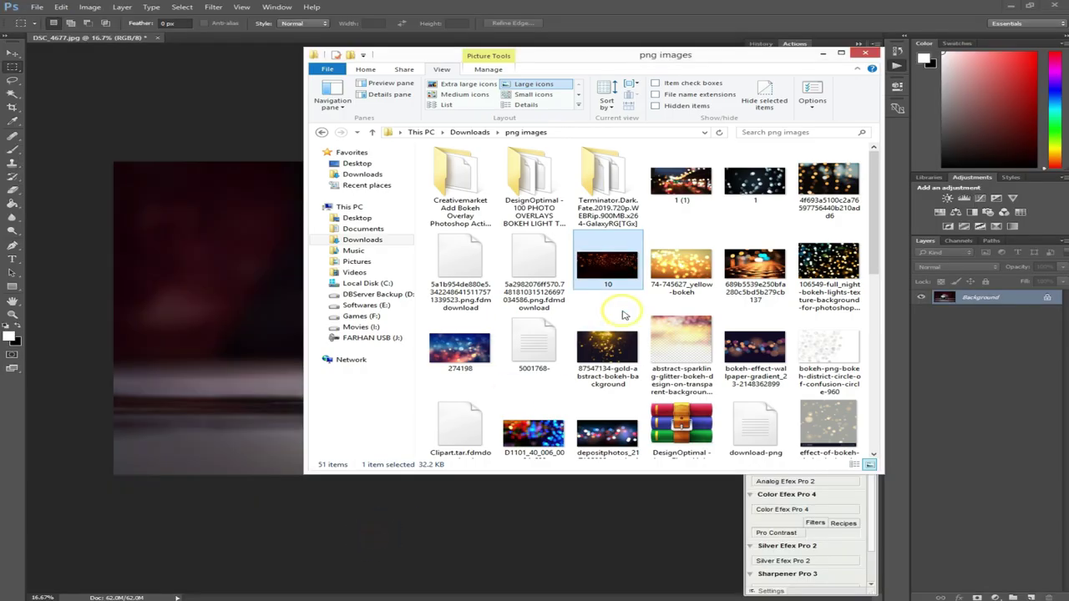
{"action": "left_click_drag", "start_coordinate": [612, 266], "coordinate": [284, 292]}
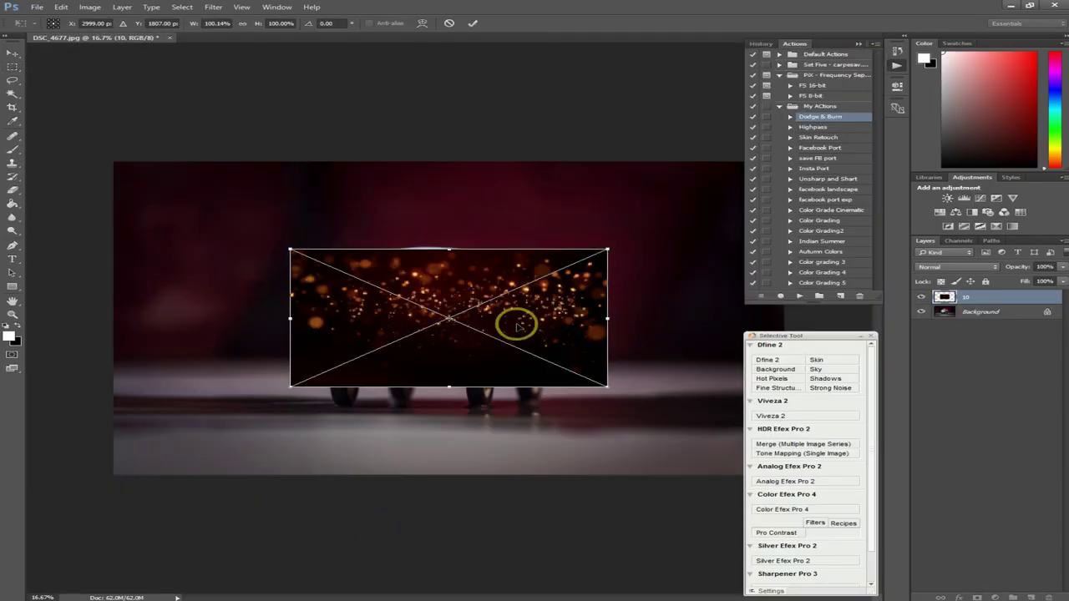
{"action": "mouse_move", "coordinate": [512, 322]}
{"action": "left_mouse_down"}
{"action": "mouse_move", "coordinate": [435, 265]}
{"action": "mouse_move", "coordinate": [367, 239]}
{"action": "left_mouse_up"}
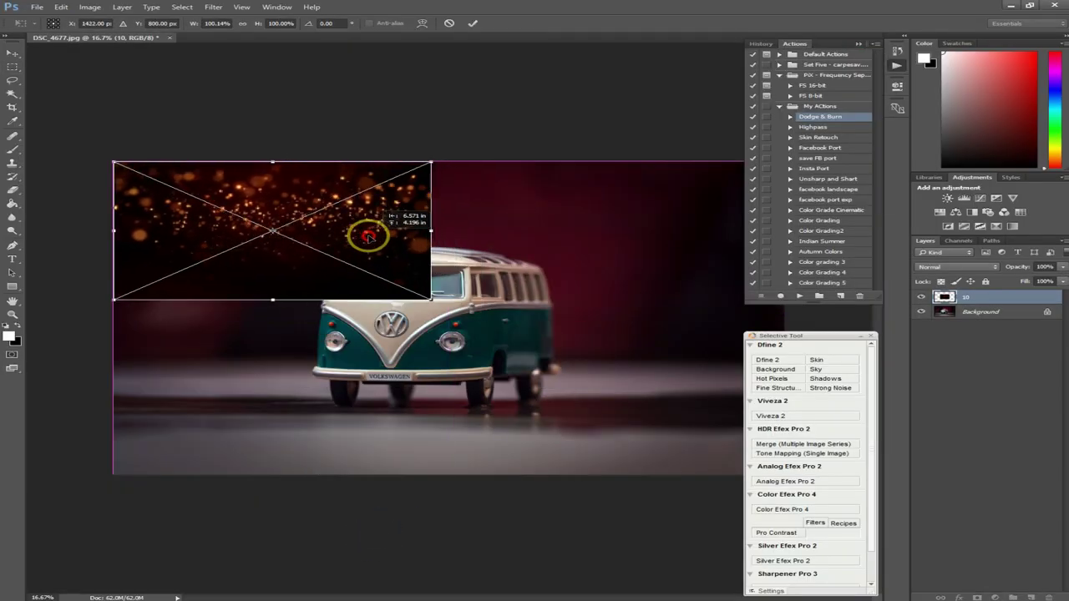
{"action": "left_click_drag", "start_coordinate": [431, 229], "coordinate": [776, 255]}
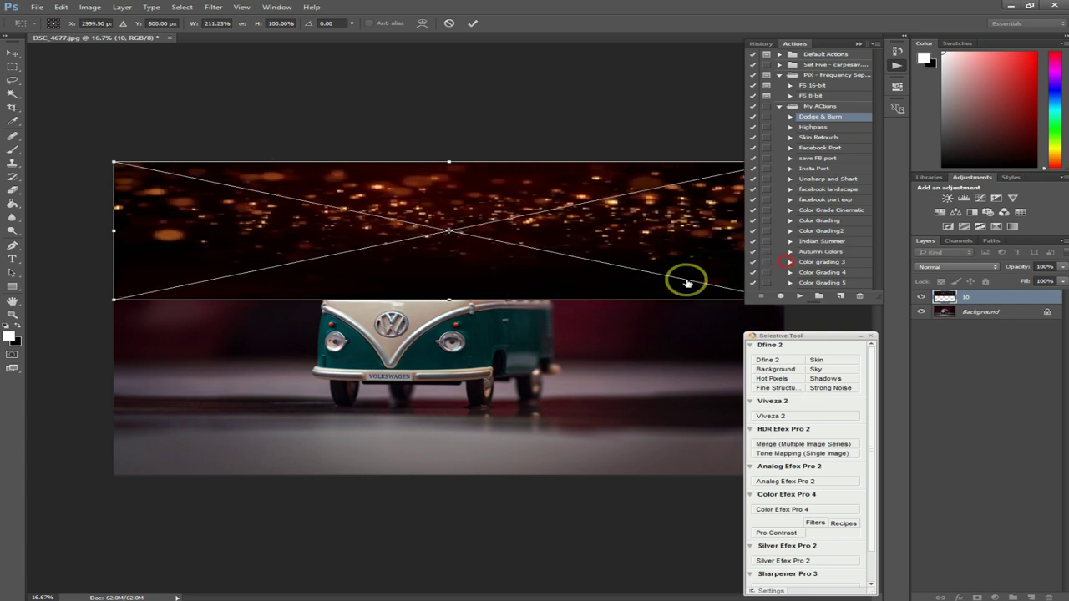
{"action": "left_click_drag", "start_coordinate": [454, 353], "coordinate": [453, 432]}
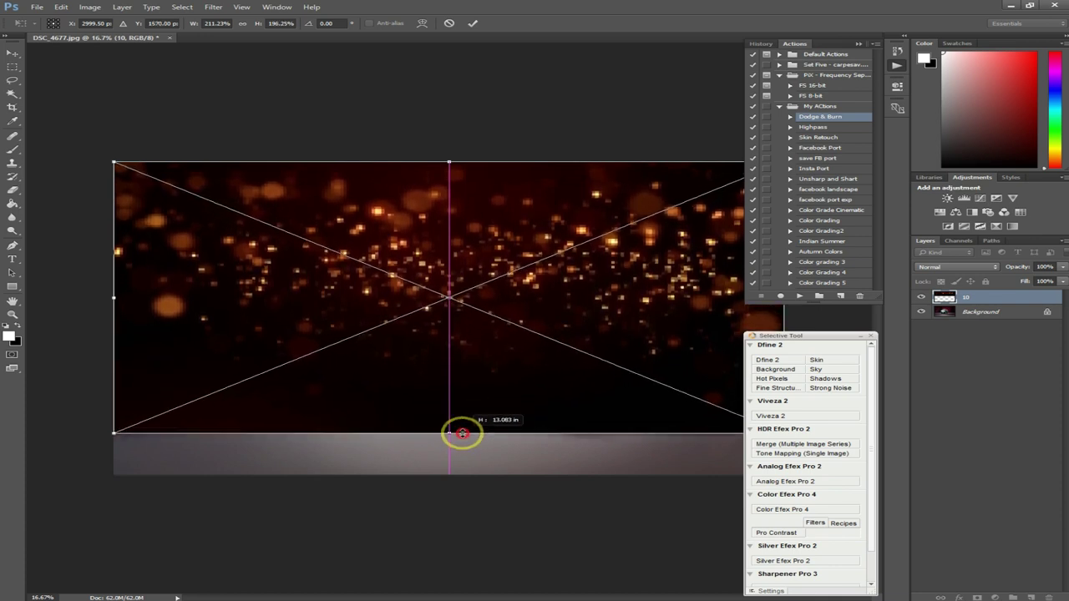
{"action": "left_click", "coordinate": [473, 22]}
Blend the bokeh layer in Lighten mode with the Underlying Layer blend-if split at 53/80
{"action": "left_click", "coordinate": [956, 266]}
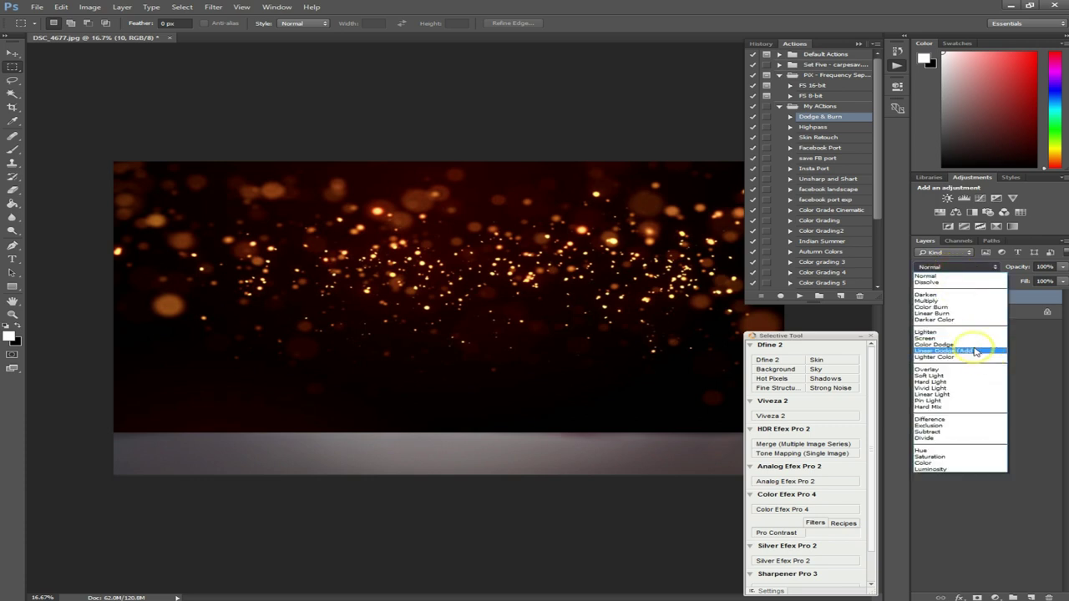
{"action": "left_click", "coordinate": [960, 332]}
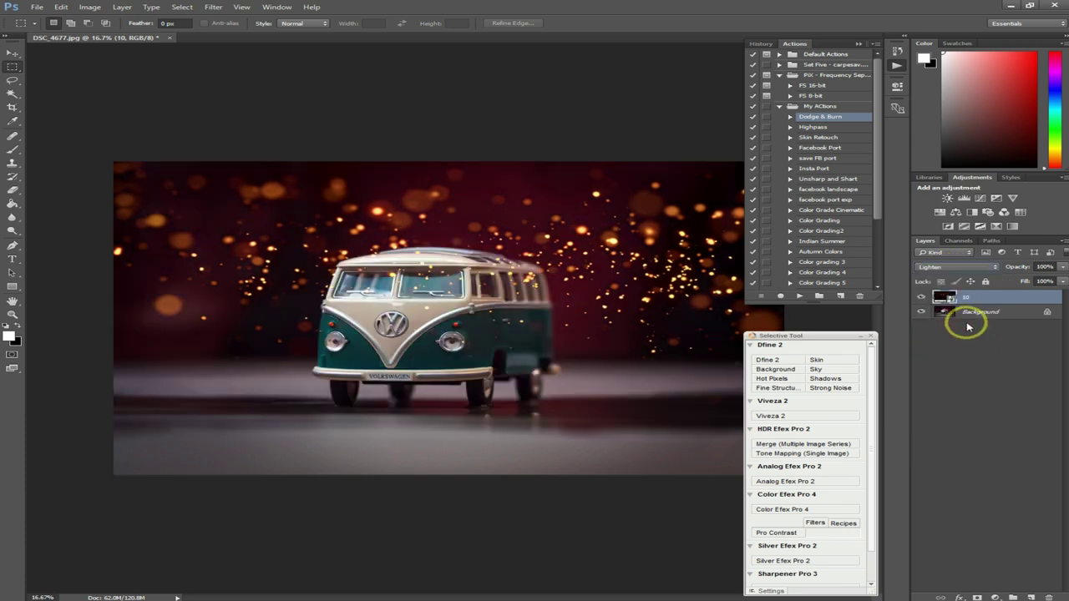
{"action": "right_click", "coordinate": [975, 298]}
{"action": "left_click", "coordinate": [878, 145]}
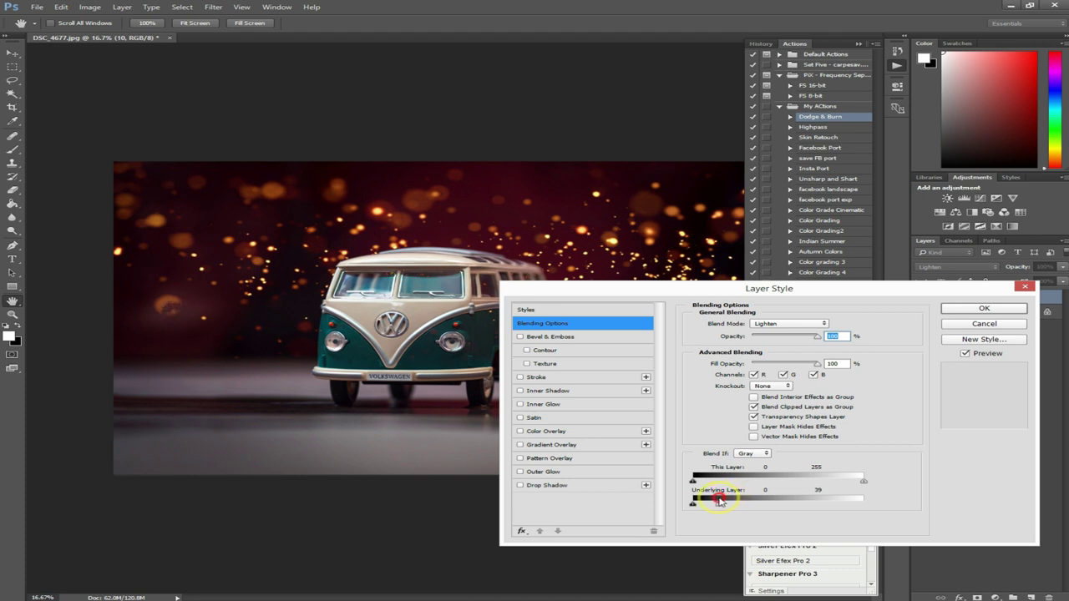
{"action": "left_click_drag", "start_coordinate": [725, 502], "coordinate": [726, 502]}
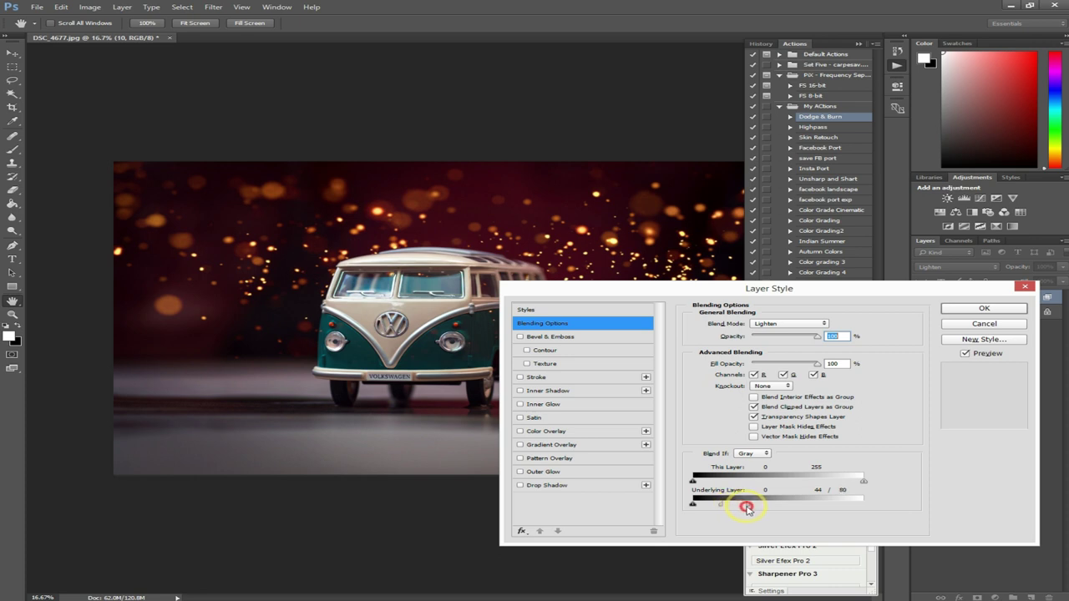
{"action": "left_click_drag", "start_coordinate": [733, 505], "coordinate": [727, 505]}
{"action": "left_click", "coordinate": [967, 309]}
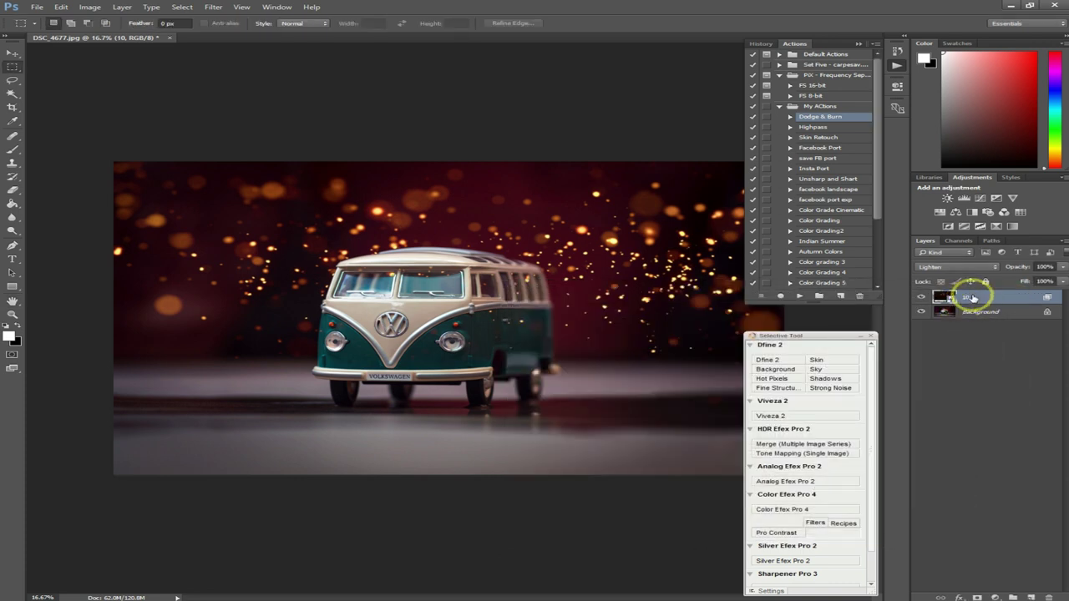
Add a layer mask and paint black with a soft 0%-hardness brush over the van's windows
{"action": "left_click", "coordinate": [977, 598]}
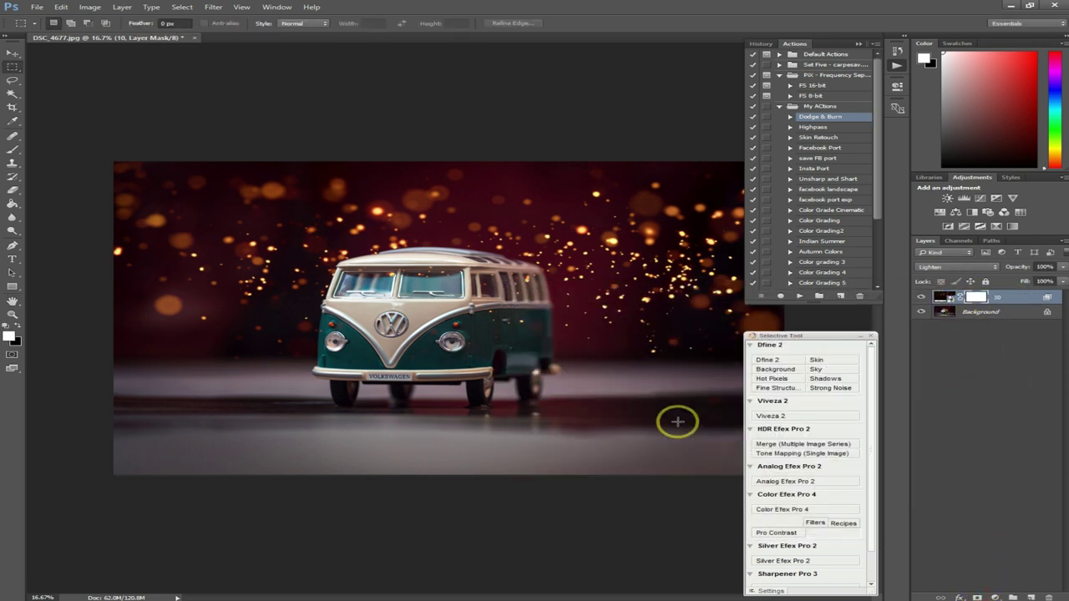
{"action": "key", "text": "b"}
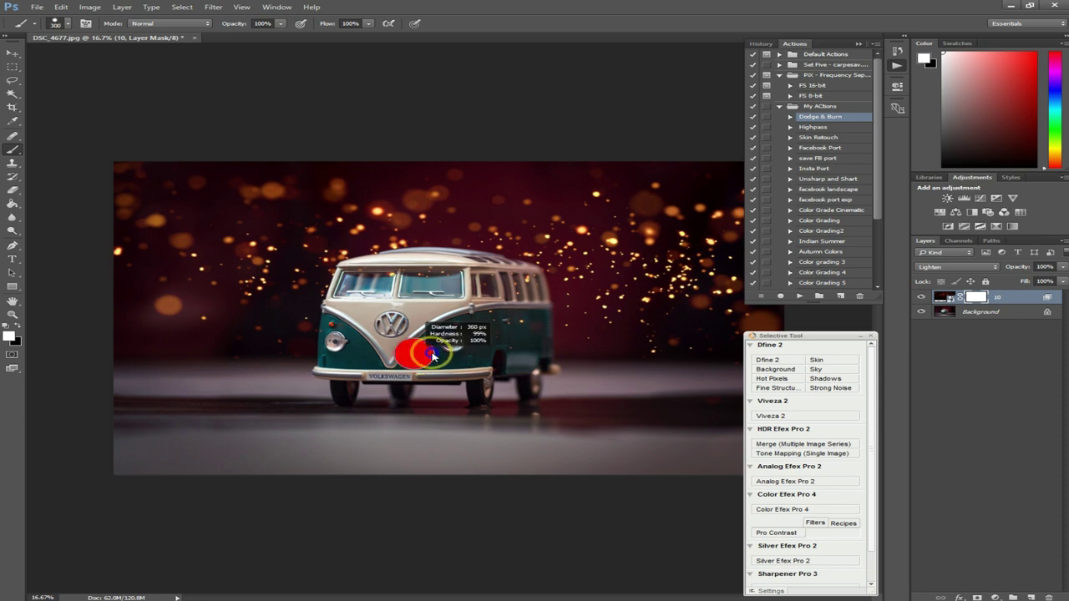
{"action": "key", "text": "x"}
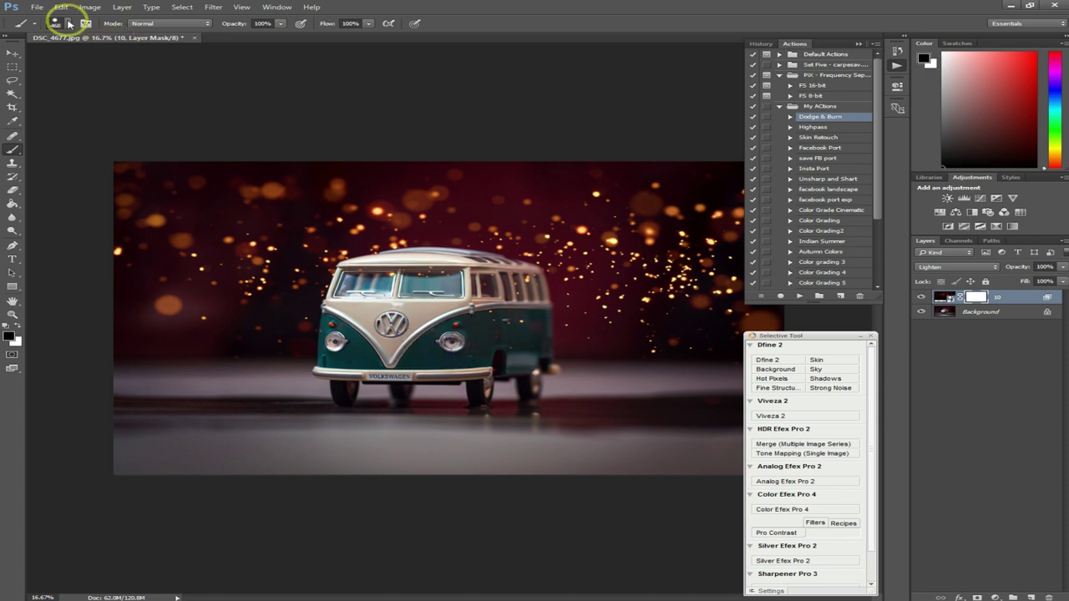
{"action": "left_click", "coordinate": [70, 23]}
{"action": "left_click", "coordinate": [27, 125]}
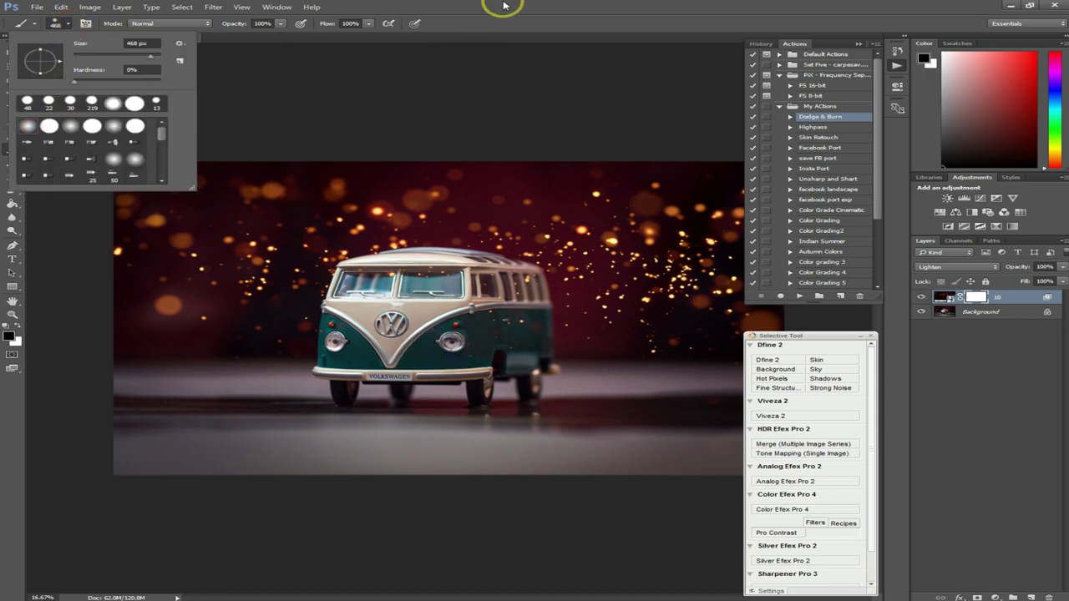
{"action": "left_click", "coordinate": [484, 124]}
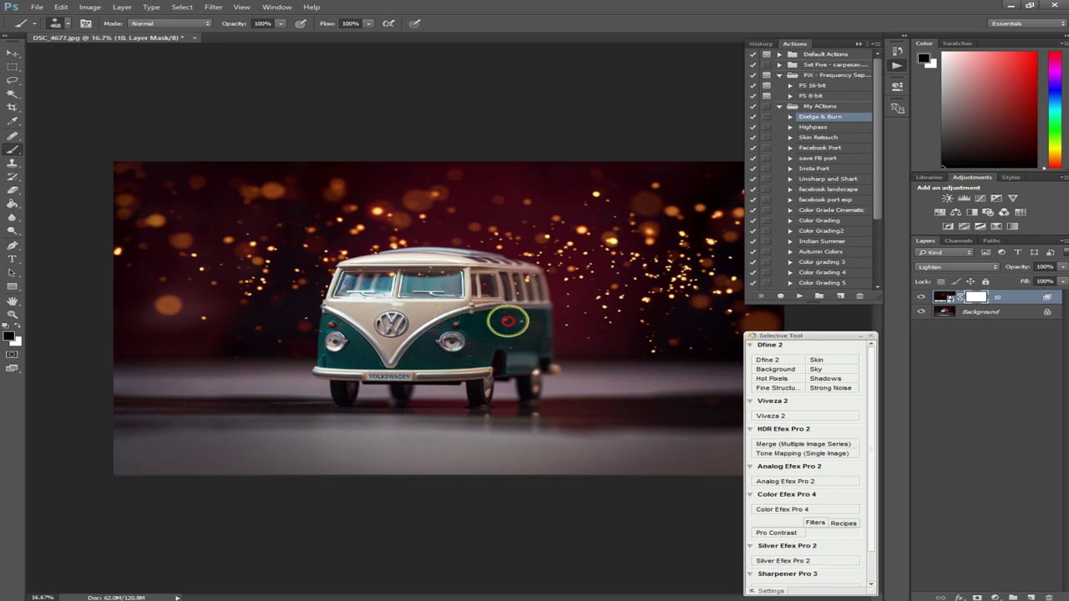
{"action": "left_click_drag", "start_coordinate": [508, 321], "coordinate": [434, 282]}
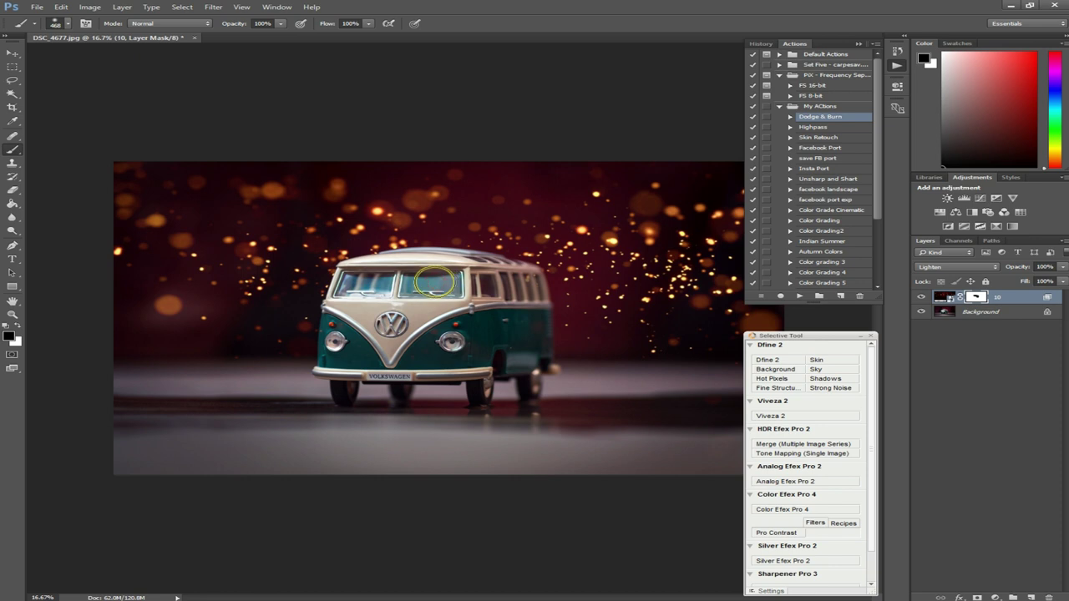
Adjust brush flow from 36% to 54% and mask out the red windshield reflection
{"action": "key", "text": "x"}
{"action": "left_click", "coordinate": [368, 23]}
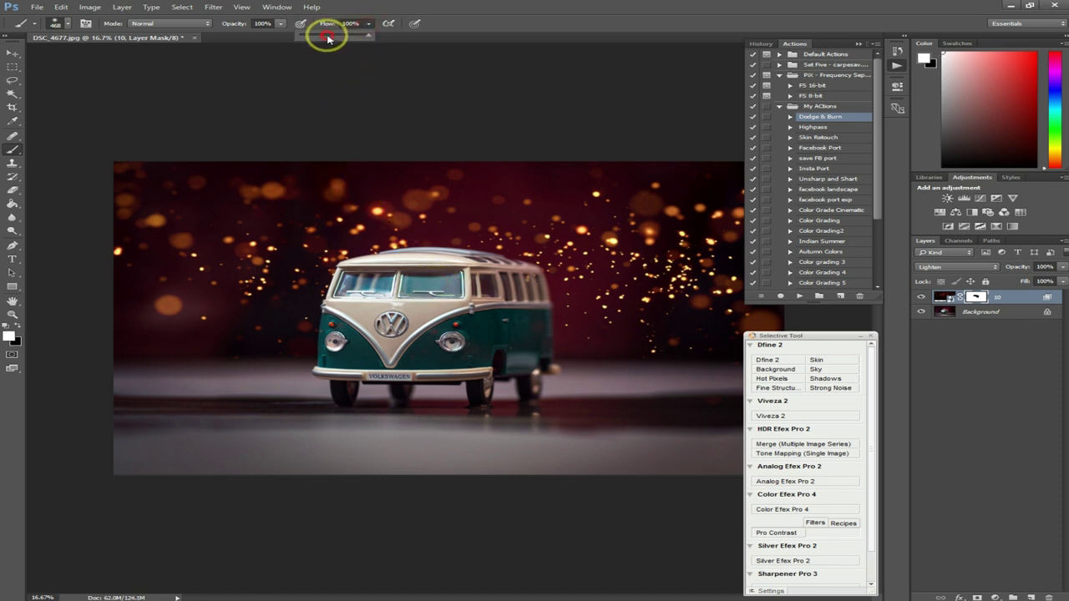
{"action": "left_click", "coordinate": [327, 38]}
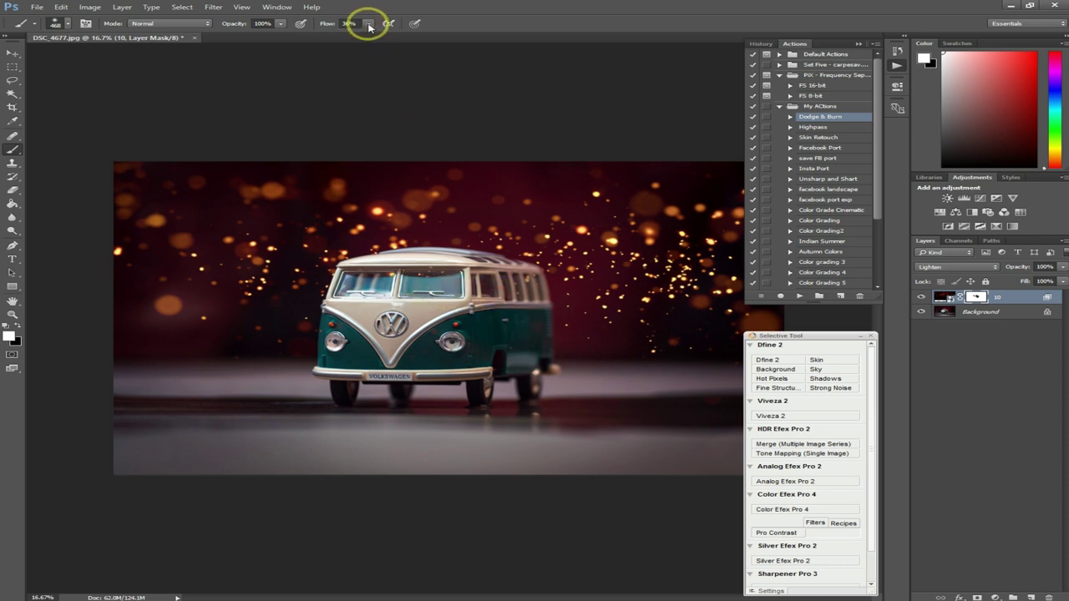
{"action": "left_click", "coordinate": [368, 23]}
{"action": "left_click_drag", "start_coordinate": [360, 36], "coordinate": [373, 37]}
{"action": "double_click", "coordinate": [459, 7]}
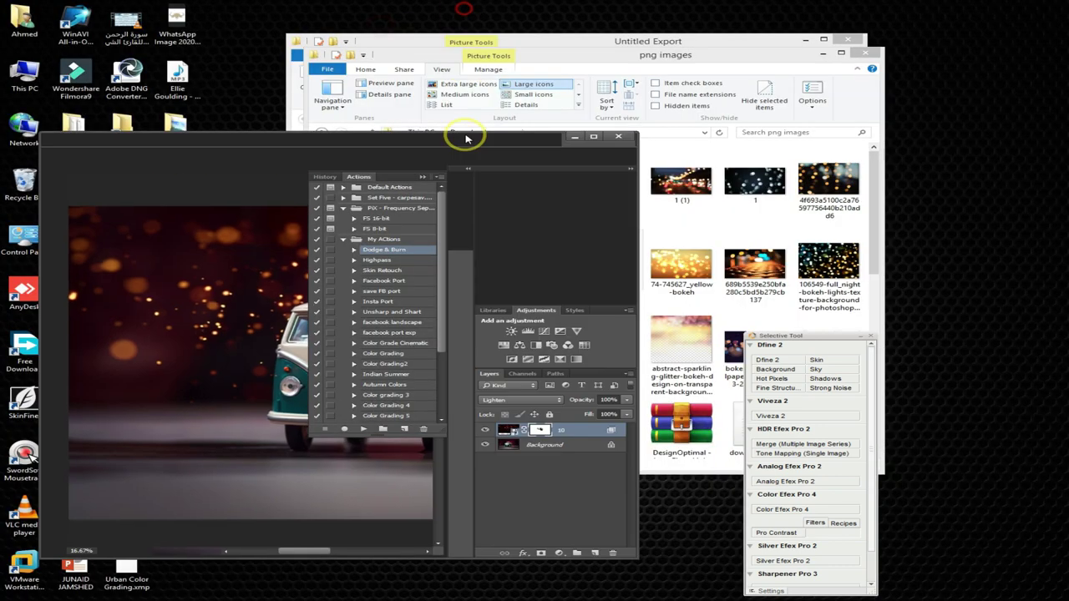
{"action": "left_click", "coordinate": [593, 137]}
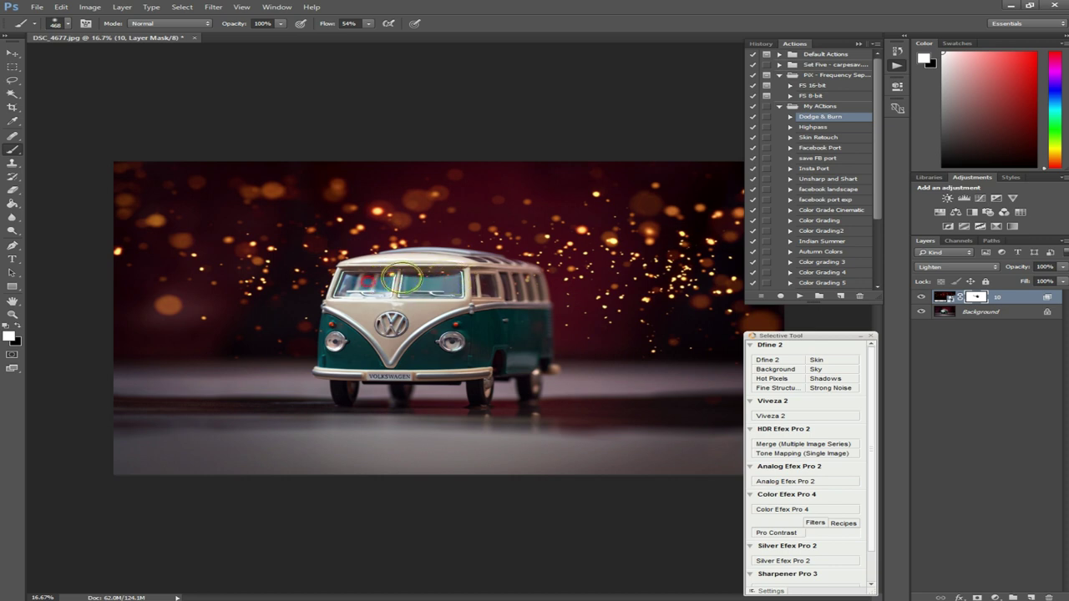
{"action": "left_click_drag", "start_coordinate": [400, 278], "coordinate": [418, 284]}
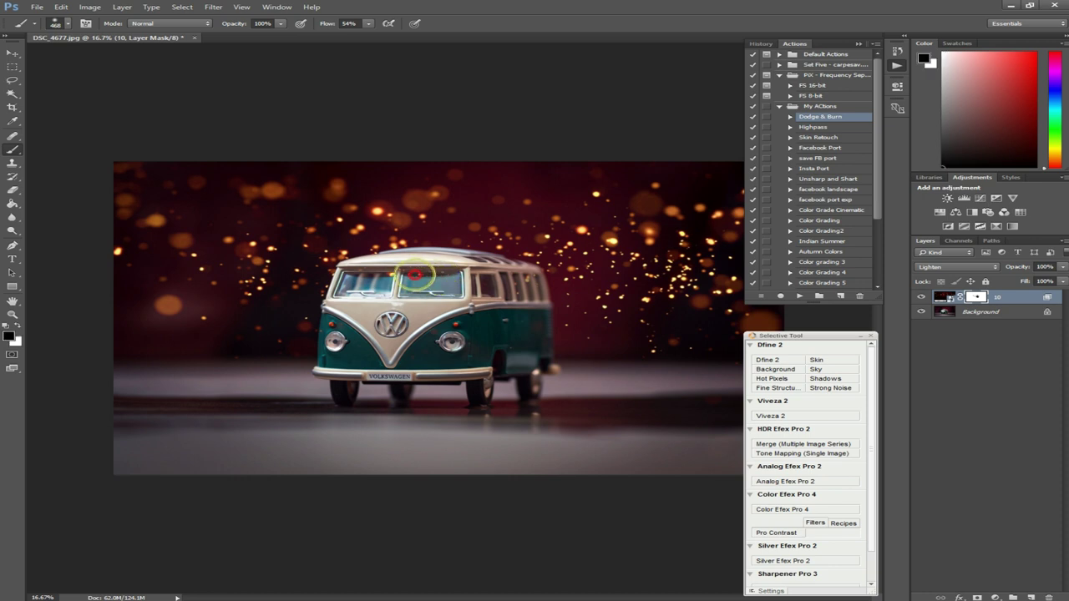
At 39% flow, paint the mask around the rear wheel arch, then lower flow further
{"action": "left_click", "coordinate": [368, 26]}
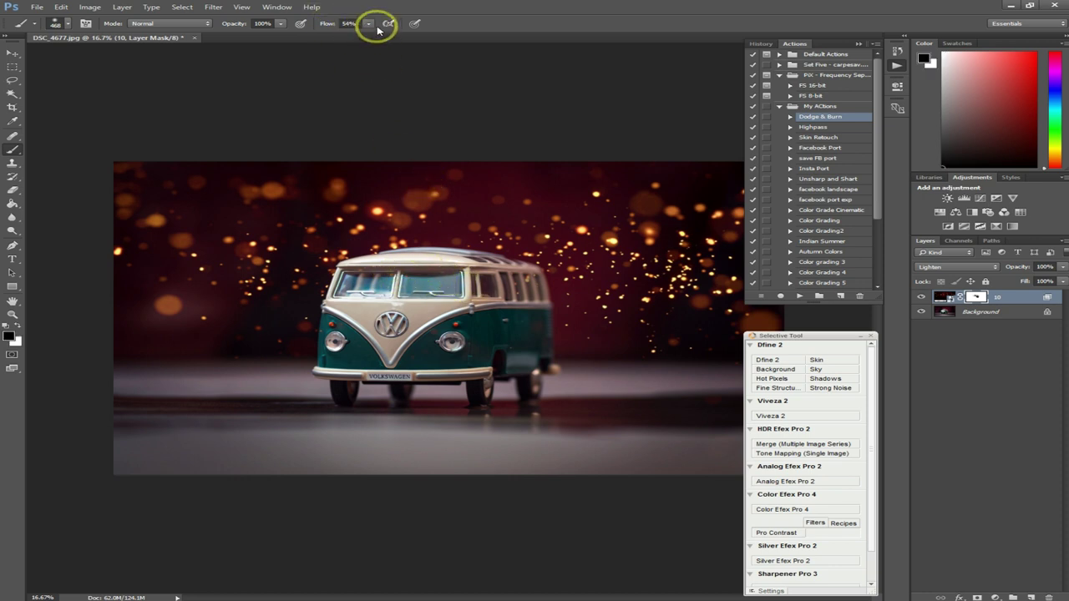
{"action": "left_click", "coordinate": [368, 24]}
{"action": "left_click_drag", "start_coordinate": [370, 39], "coordinate": [358, 39]}
{"action": "left_click", "coordinate": [445, 29]}
{"action": "key", "text": "x"}
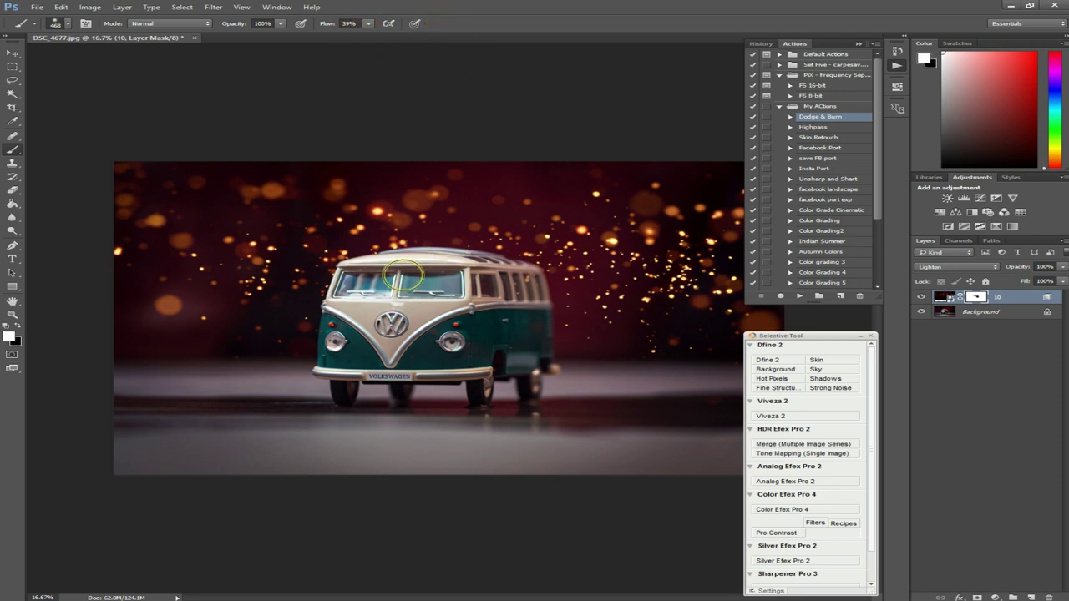
{"action": "left_click_drag", "start_coordinate": [526, 353], "coordinate": [521, 361]}
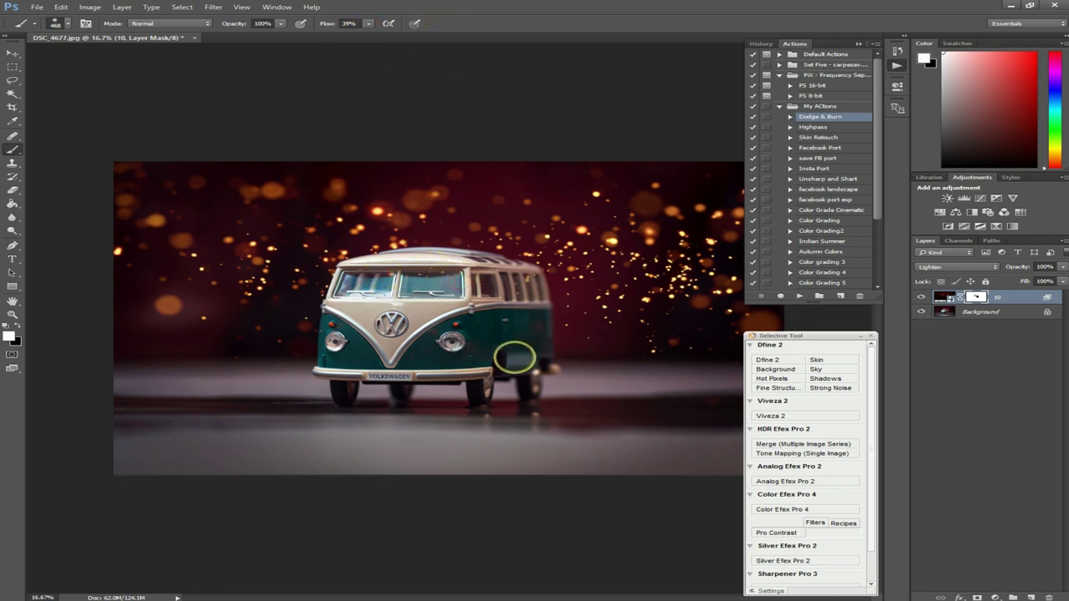
{"action": "left_click_drag", "start_coordinate": [368, 24], "coordinate": [346, 37]}
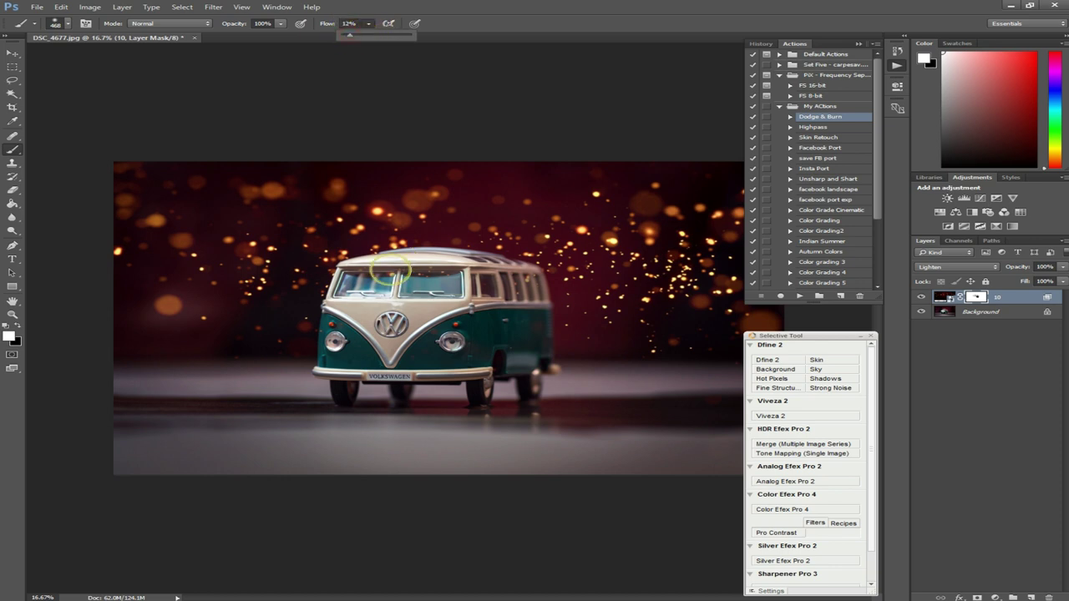
{"action": "key", "text": "x"}
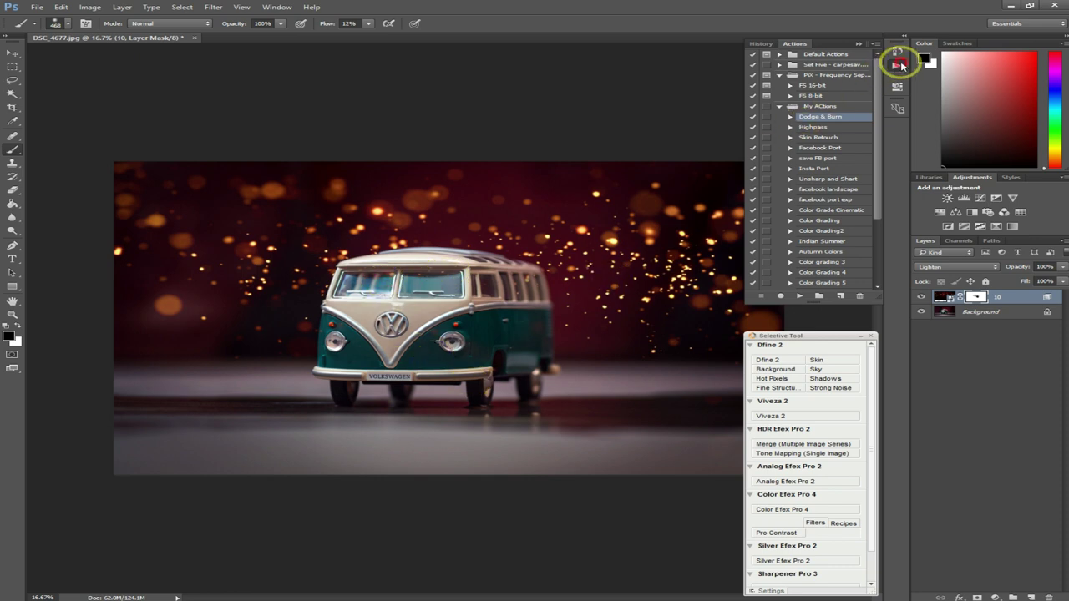
Target the bokeh layer's image and rasterize it
{"action": "left_click", "coordinate": [896, 65]}
{"action": "left_click", "coordinate": [943, 298]}
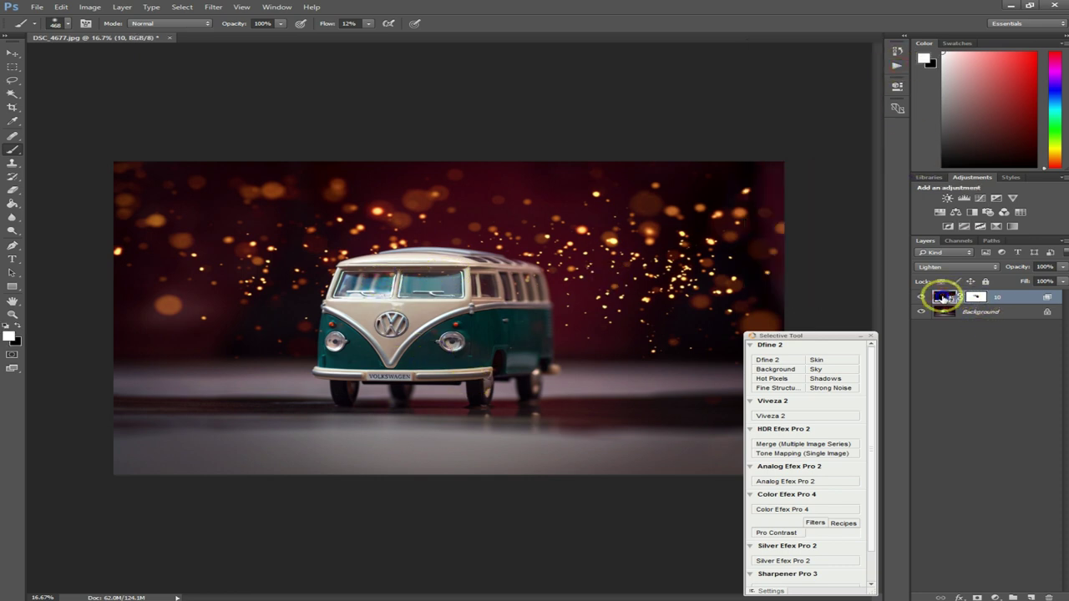
{"action": "right_click", "coordinate": [943, 297]}
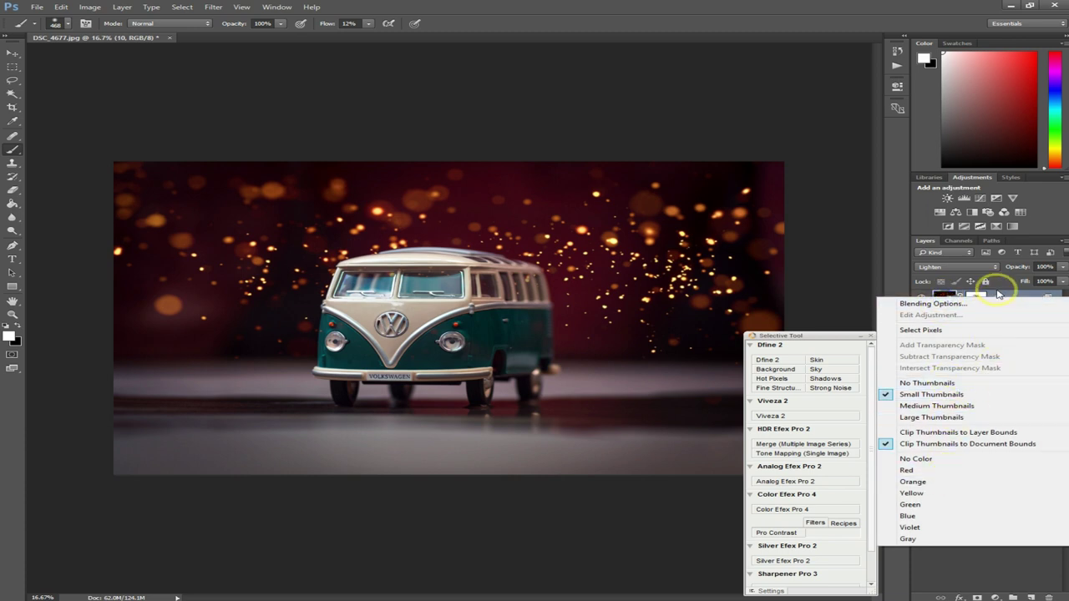
{"action": "left_click", "coordinate": [998, 292]}
{"action": "right_click", "coordinate": [1001, 297]}
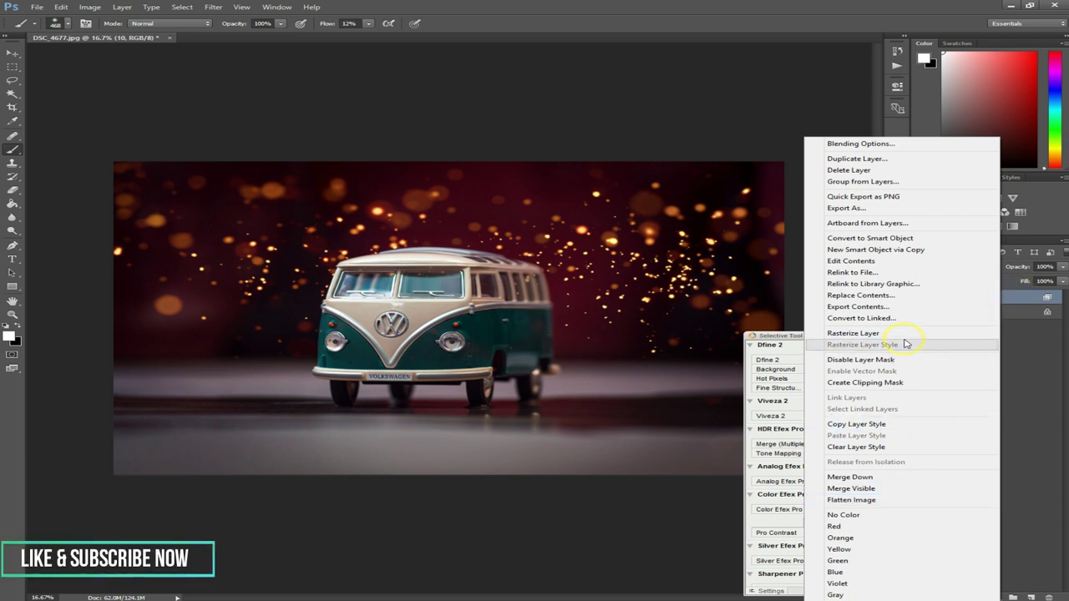
{"action": "left_click", "coordinate": [885, 333]}
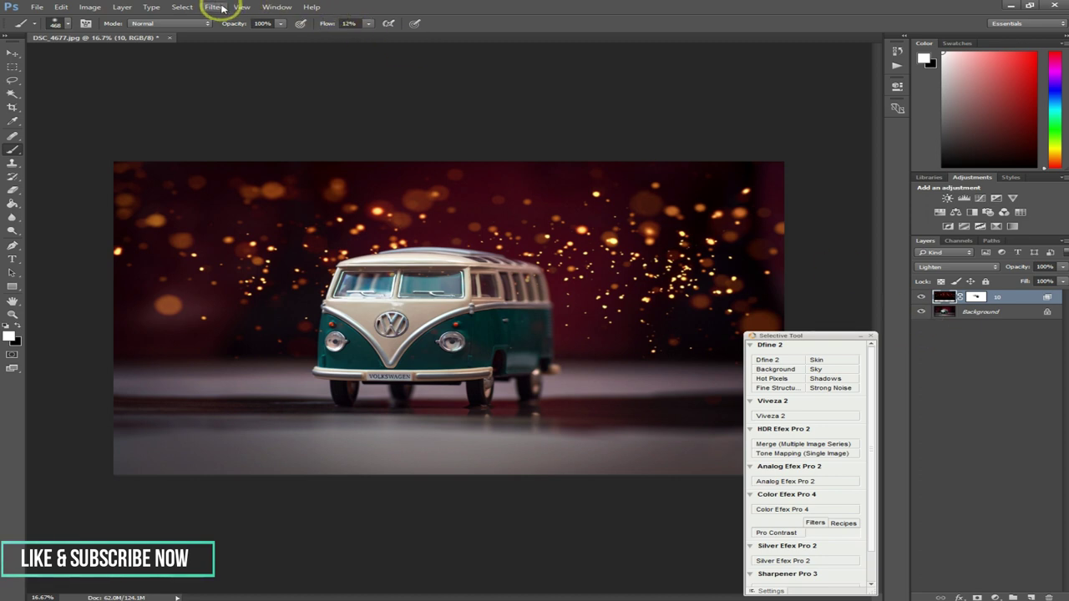
Apply a 7.0-pixel Gaussian Blur to the bokeh layer
{"action": "left_click", "coordinate": [213, 6]}
{"action": "mouse_move", "coordinate": [250, 121]}
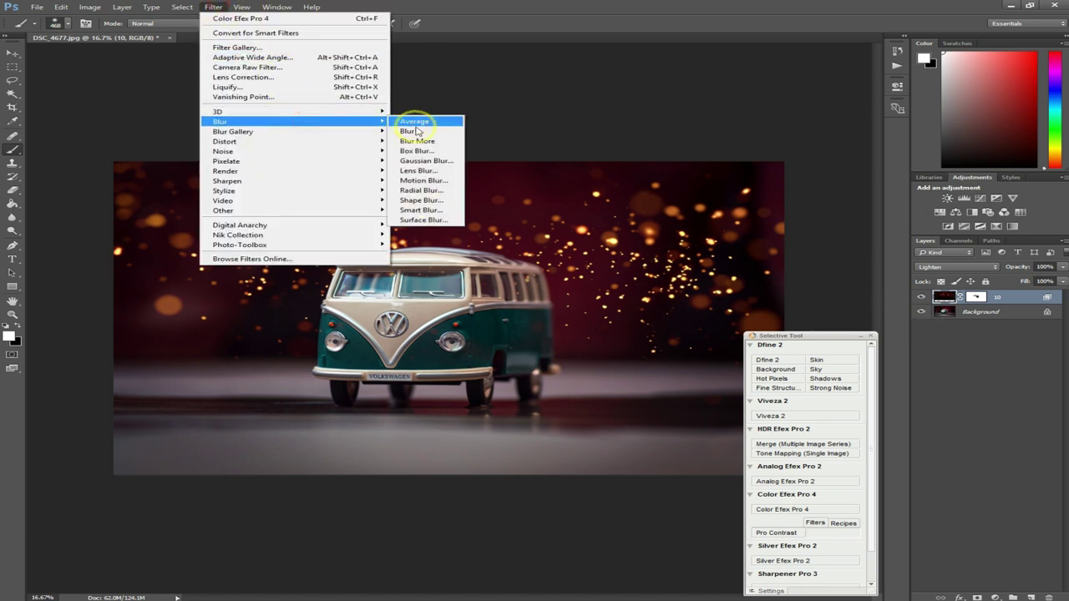
{"action": "left_click", "coordinate": [441, 160]}
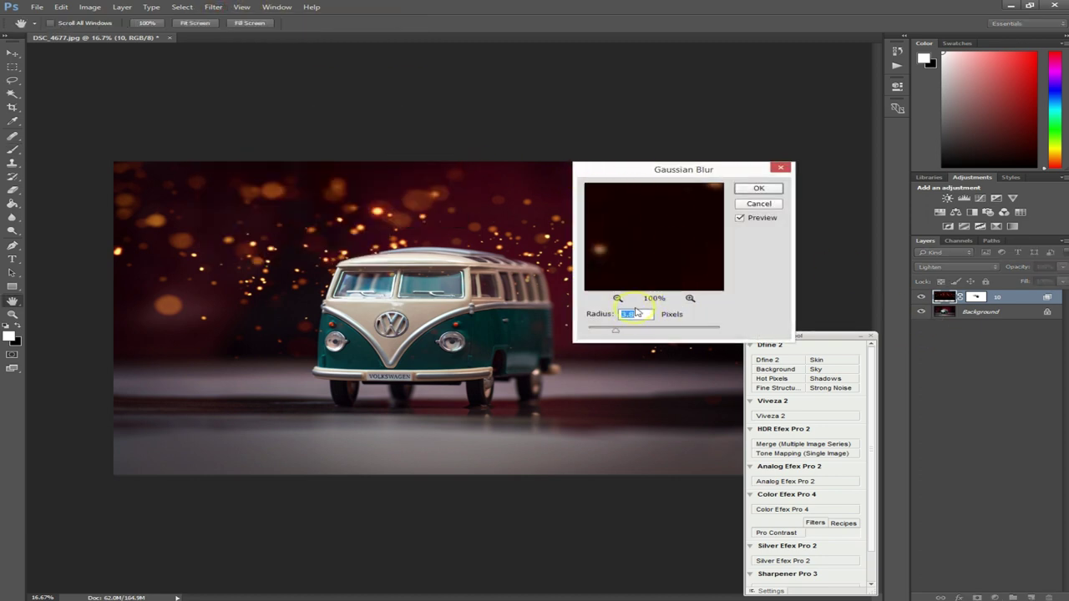
{"action": "left_click_drag", "start_coordinate": [626, 333], "coordinate": [636, 335]}
{"action": "left_click_drag", "start_coordinate": [635, 332], "coordinate": [635, 331]}
{"action": "left_click", "coordinate": [738, 219]}
{"action": "left_click_drag", "start_coordinate": [634, 333], "coordinate": [635, 332]}
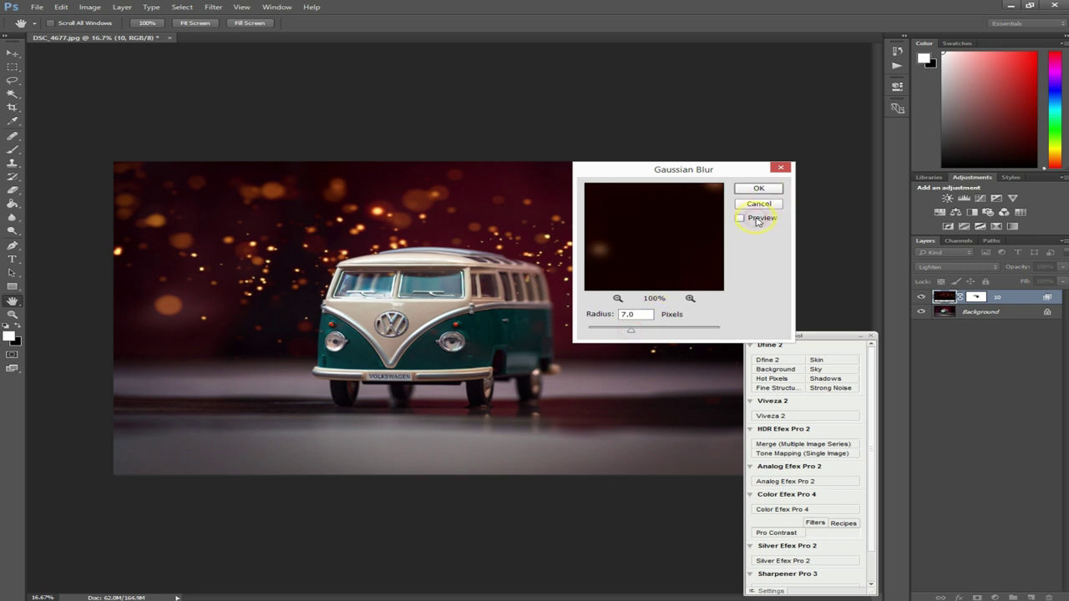
{"action": "left_click", "coordinate": [758, 189]}
{"action": "key", "text": "b"}
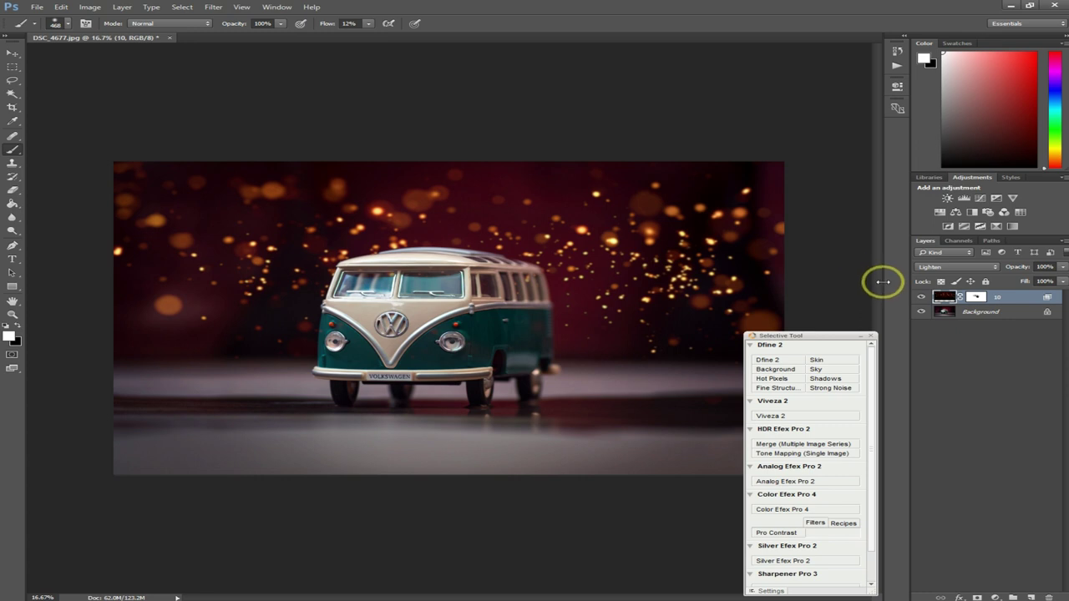
Set the bokeh layer to 88% opacity and toggle it off and on to compare
{"action": "left_click", "coordinate": [944, 298]}
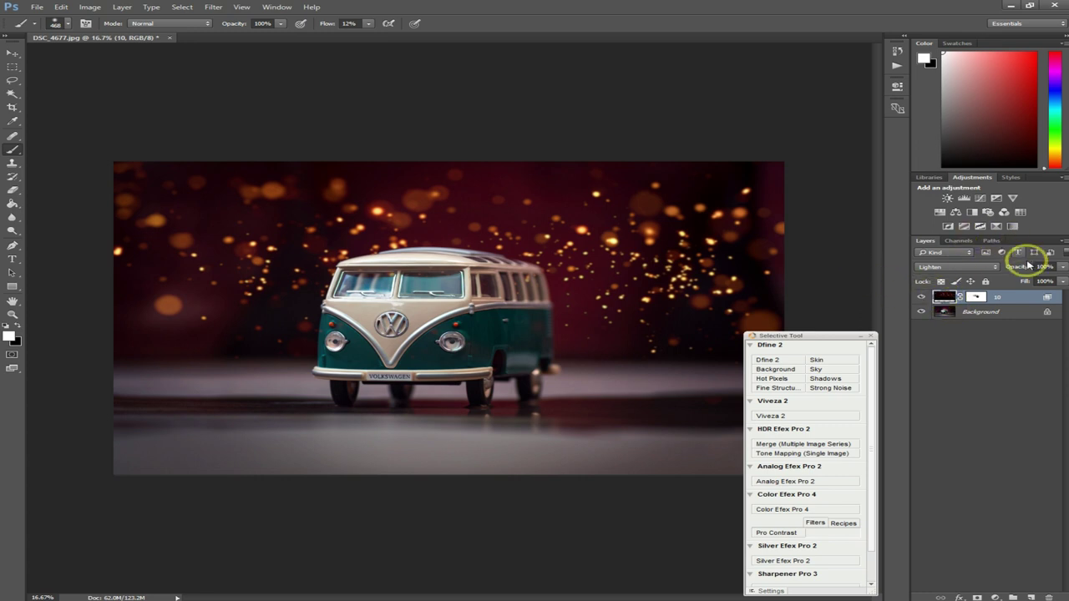
{"action": "left_click_drag", "start_coordinate": [1026, 262], "coordinate": [1019, 264]}
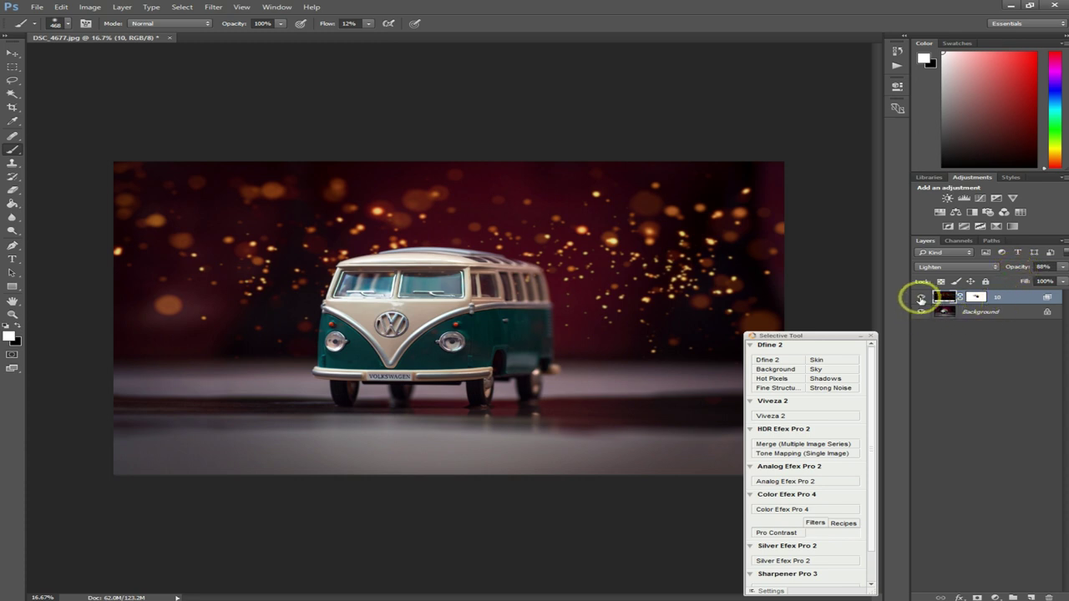
{"action": "left_click", "coordinate": [920, 297]}
{"action": "left_click", "coordinate": [920, 297]}
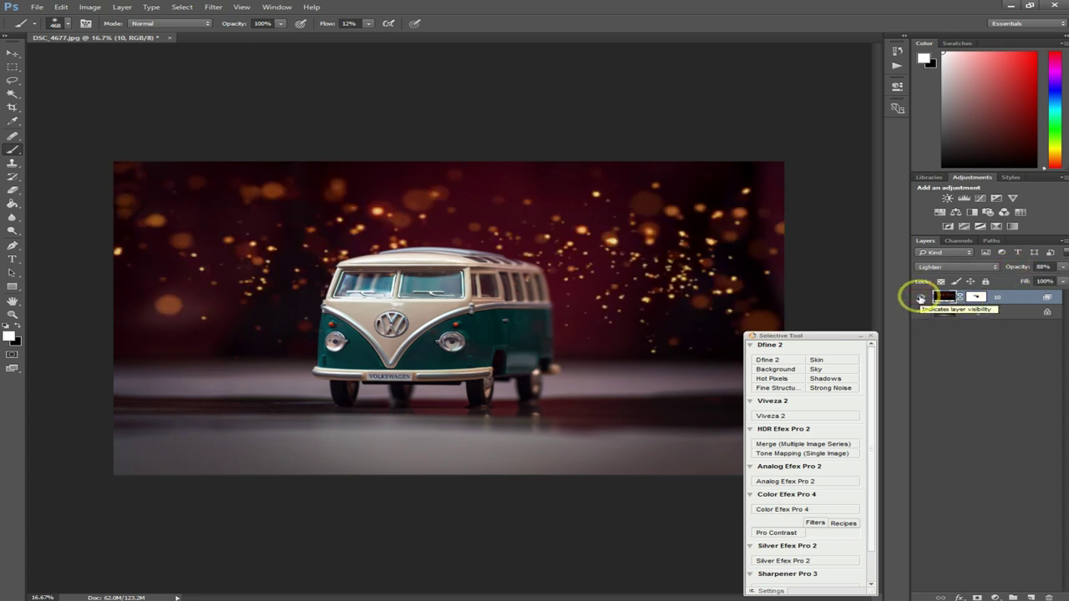
{"action": "left_click", "coordinate": [920, 298]}
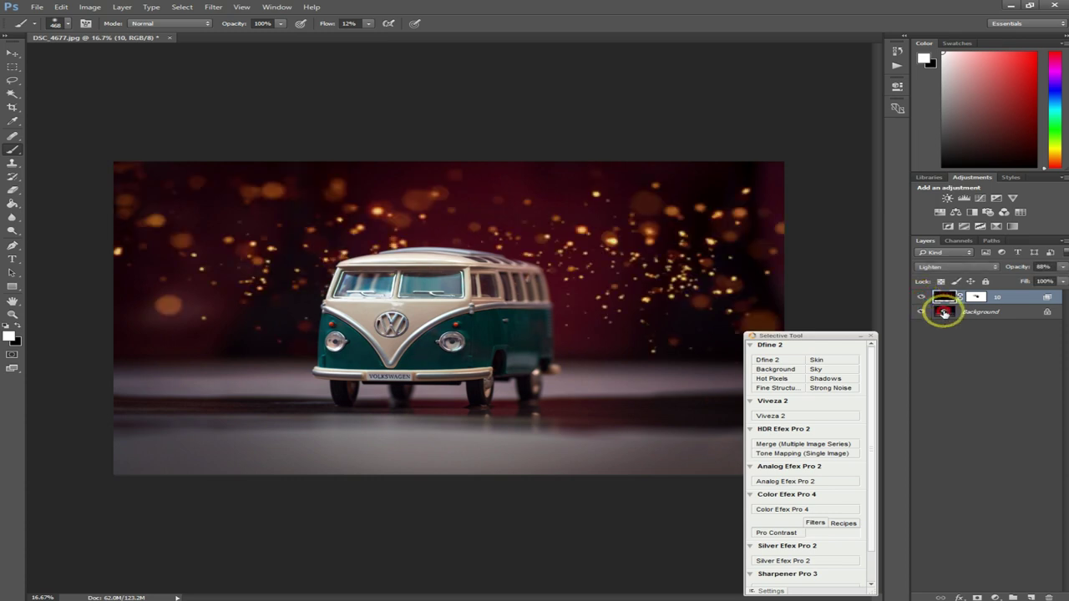
Flatten the image into a single Background layer
{"action": "right_click", "coordinate": [943, 311]}
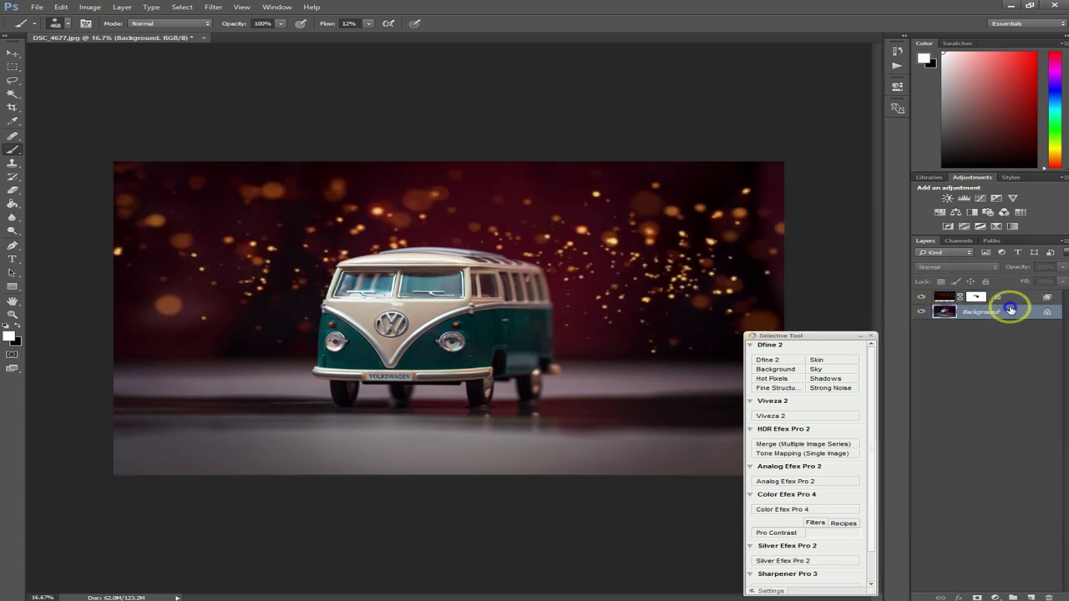
{"action": "right_click", "coordinate": [1014, 305]}
{"action": "left_click", "coordinate": [982, 420]}
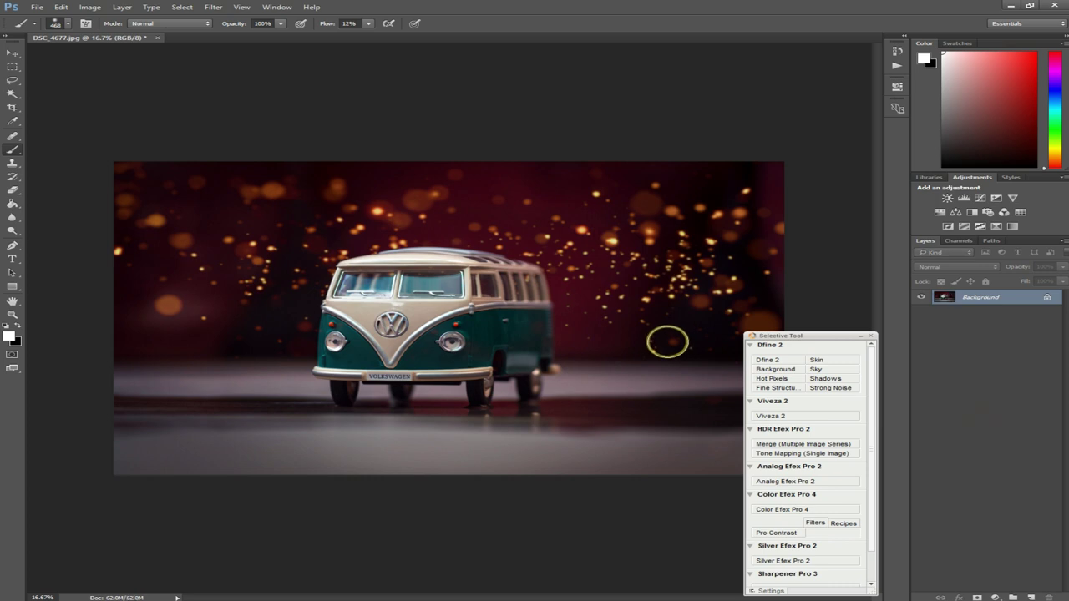
{"action": "key", "text": "ctrl+alt+i"}
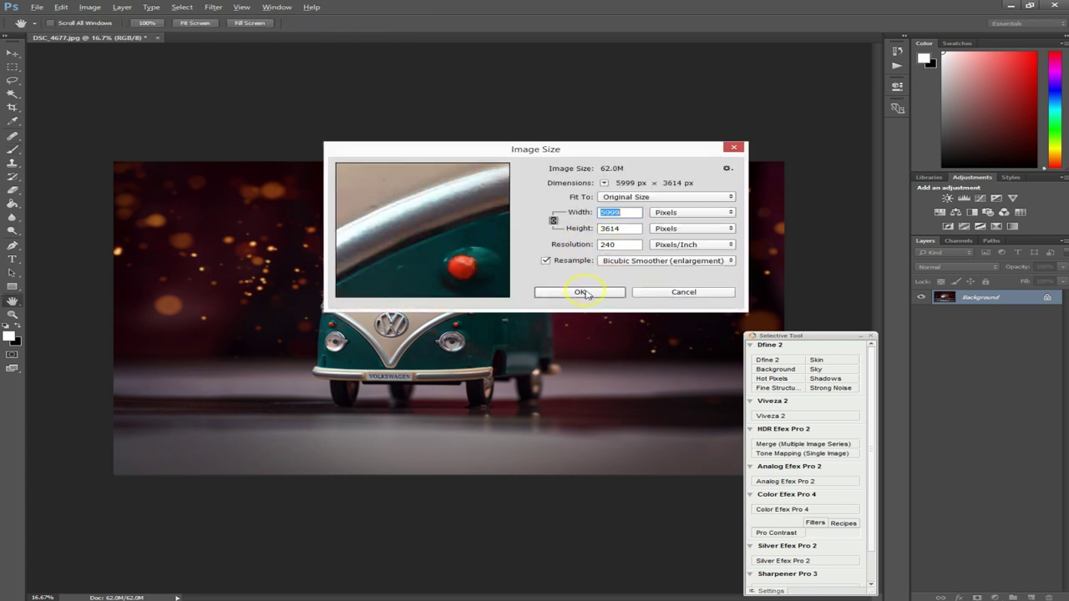
{"action": "left_click", "coordinate": [588, 292]}
{"action": "key", "text": "b"}
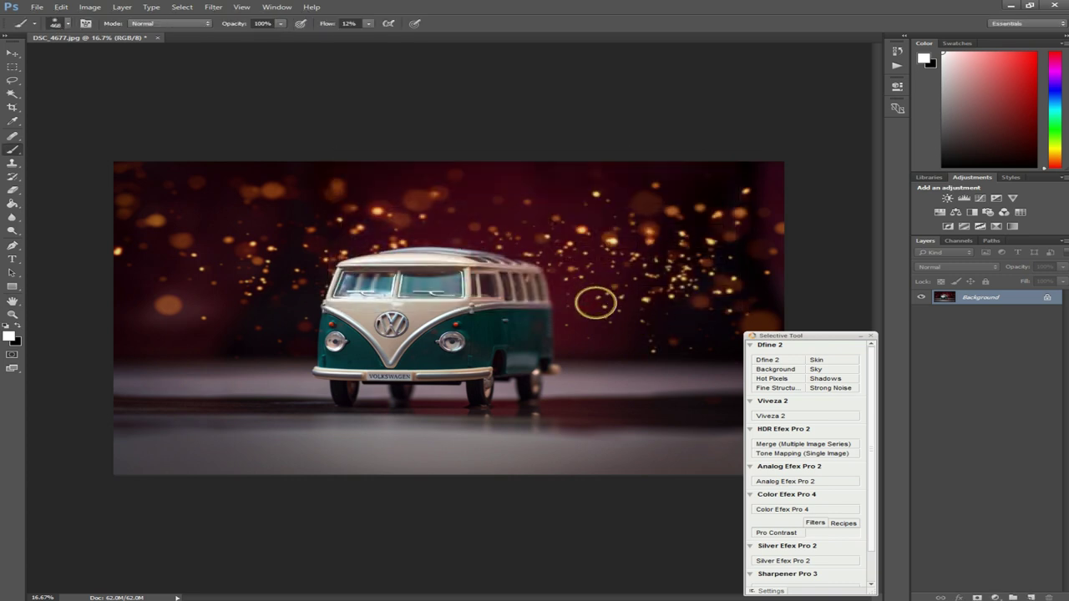